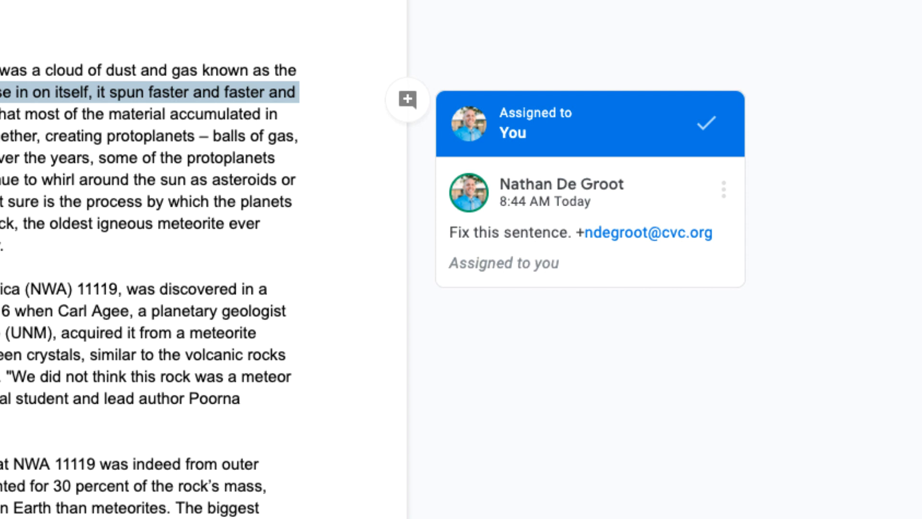
Mark the comment assigned on the "As gravity caused the material" sentence as done
left_click(706, 126)
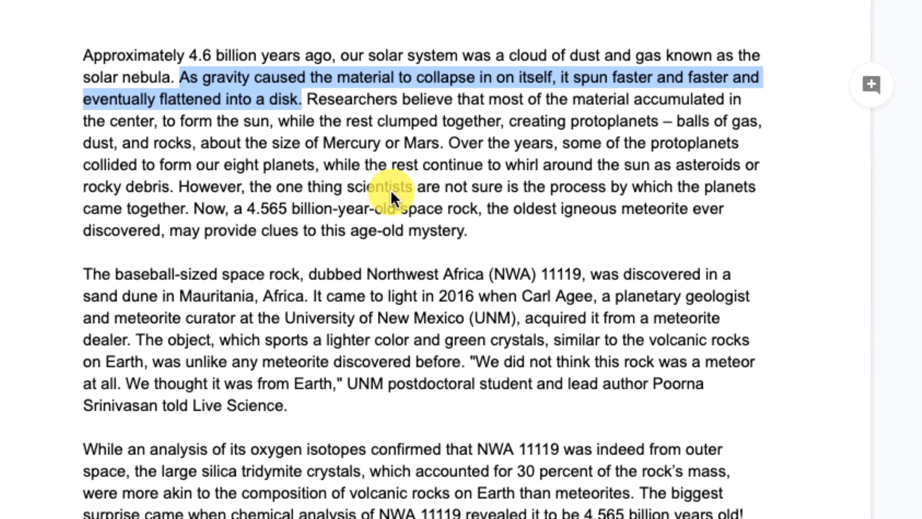
left_click(326, 165)
Search the additional fonts for "annie" and apply the font Annie Use Your Telescope to the whole first paragraph
left_click_drag(83, 54, 531, 255)
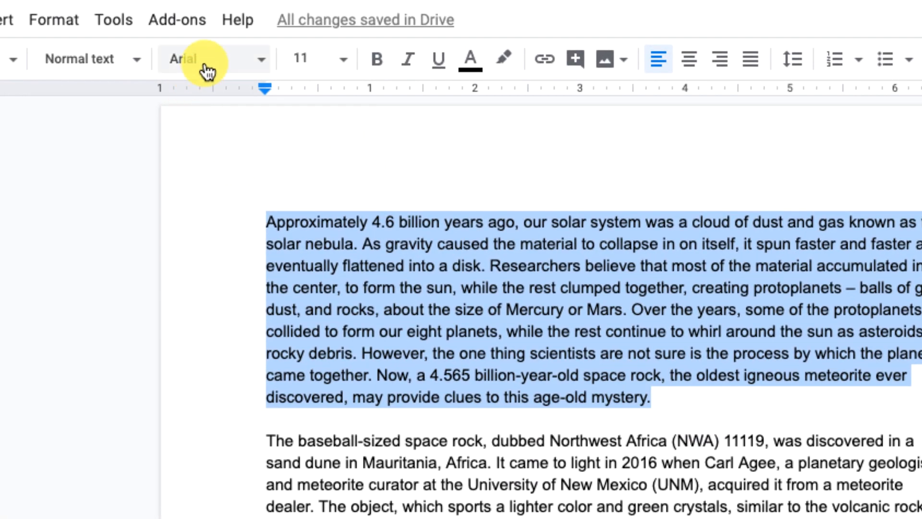
left_click(207, 67)
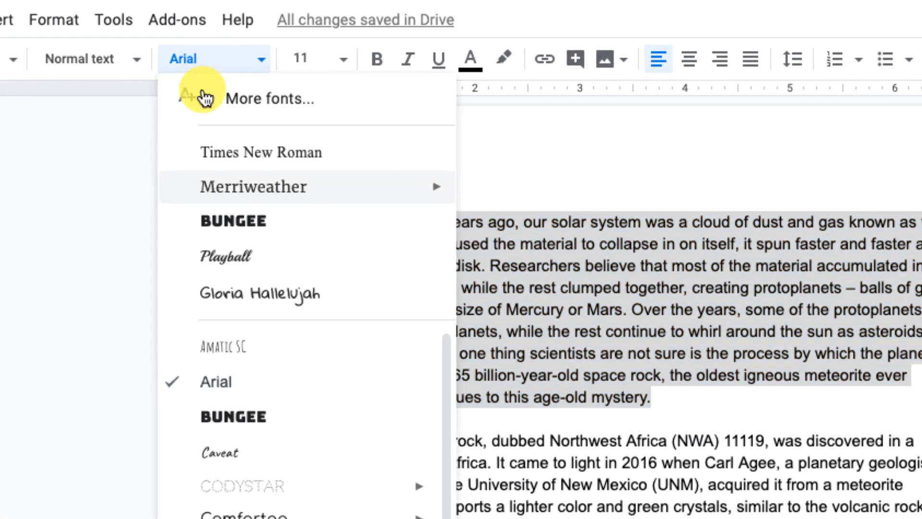
left_click(243, 110)
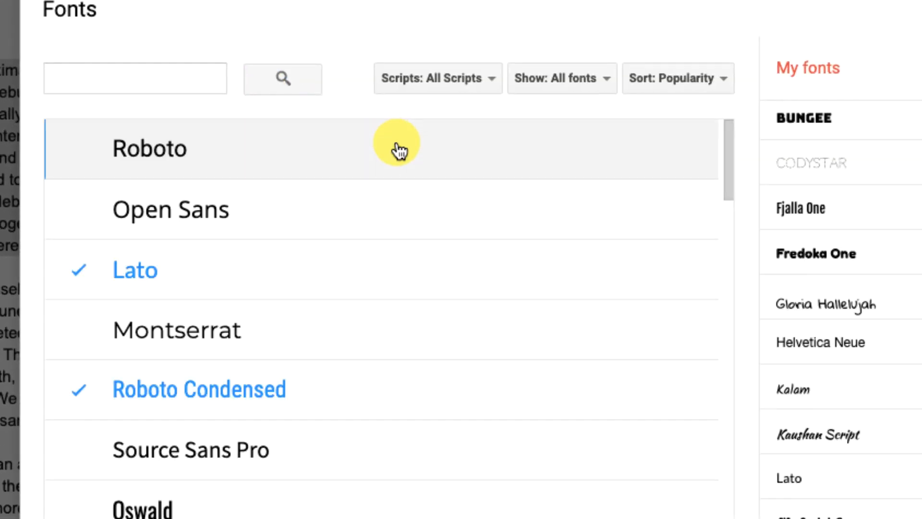
left_click(574, 77)
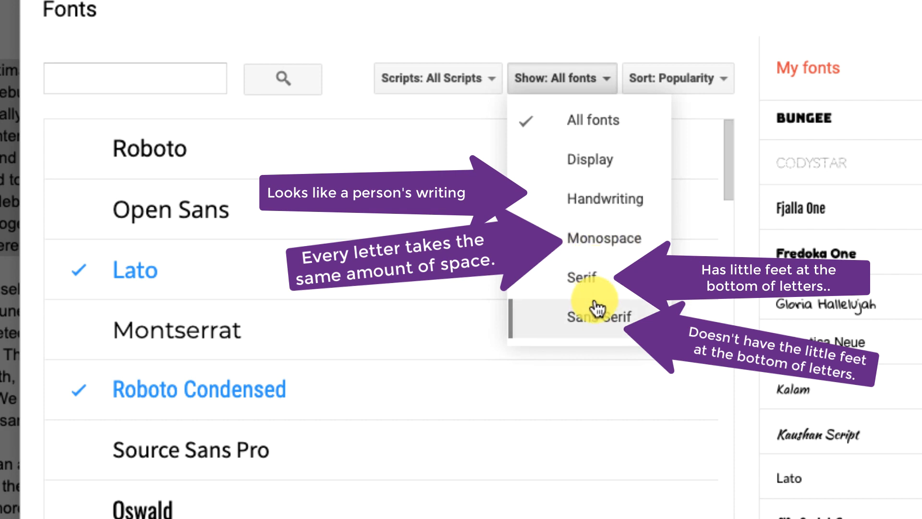
left_click(148, 72)
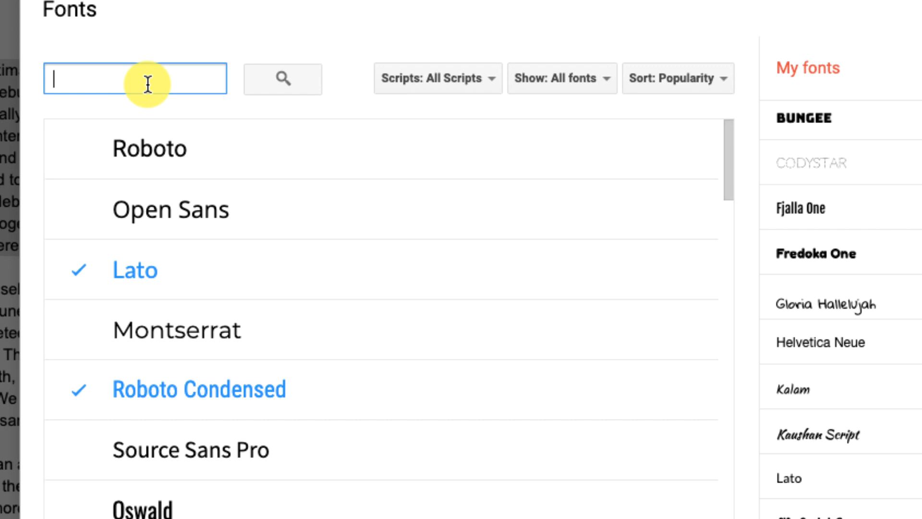
type("annie")
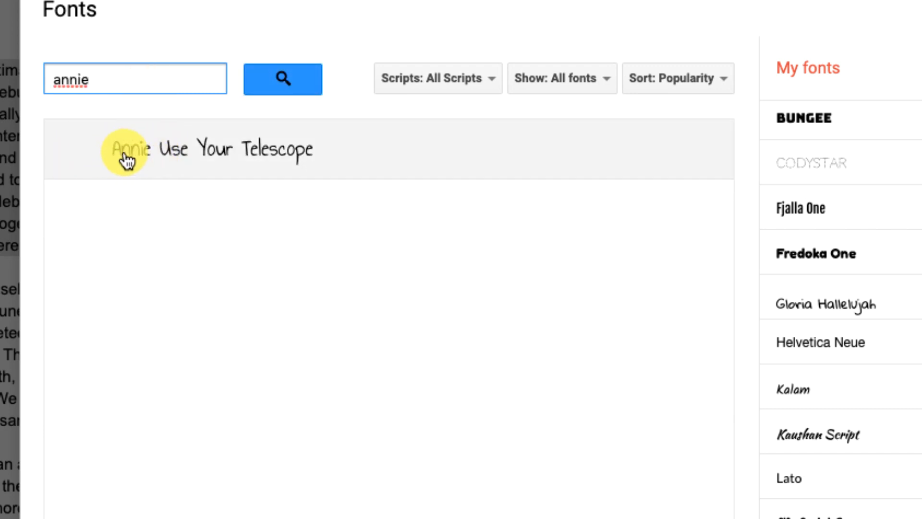
left_click(188, 163)
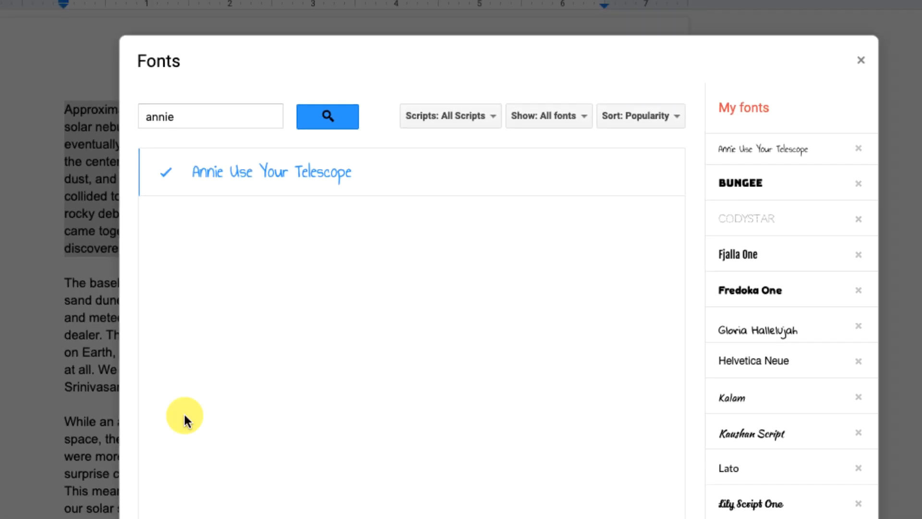
left_click(235, 509)
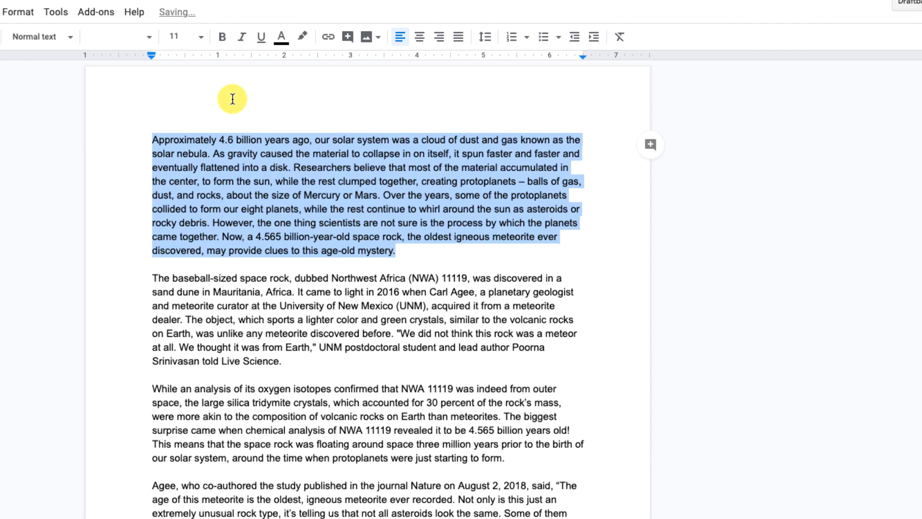
left_click(369, 174)
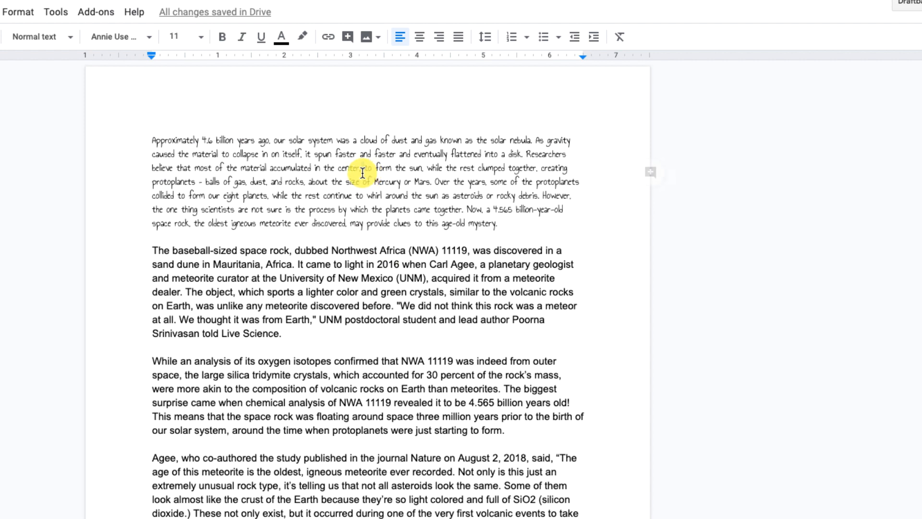
Set the font size of the first paragraph to 16
triple_click(362, 173)
left_click(202, 38)
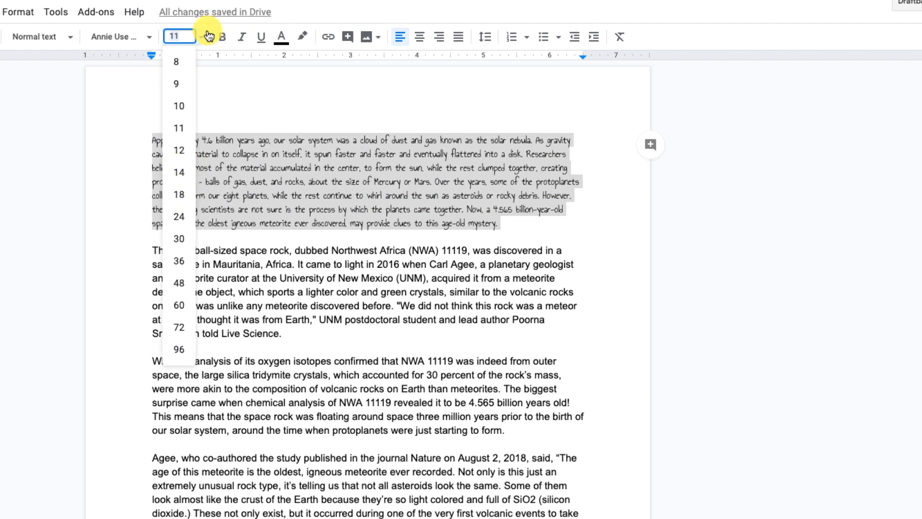
left_click(188, 31)
key("BackSpace")
key("BackSpace")
type("16")
key("Return")
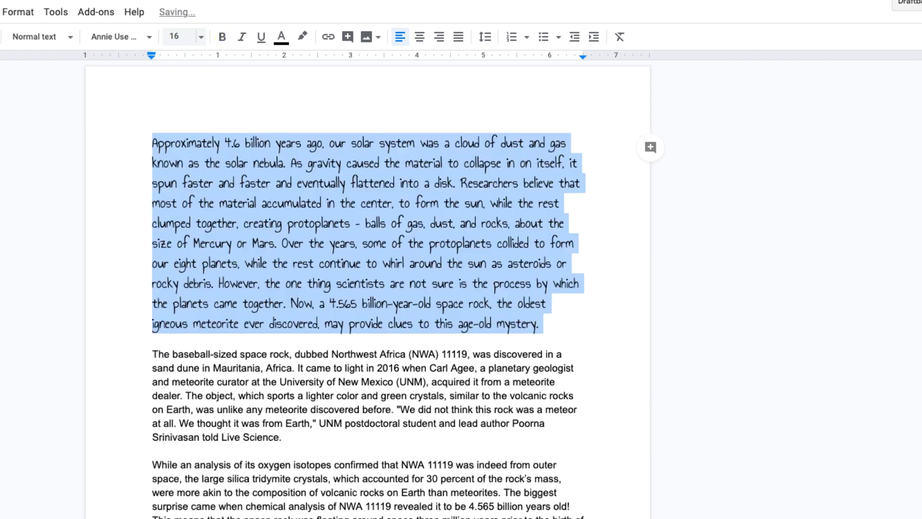
left_click(201, 37)
left_click(342, 263)
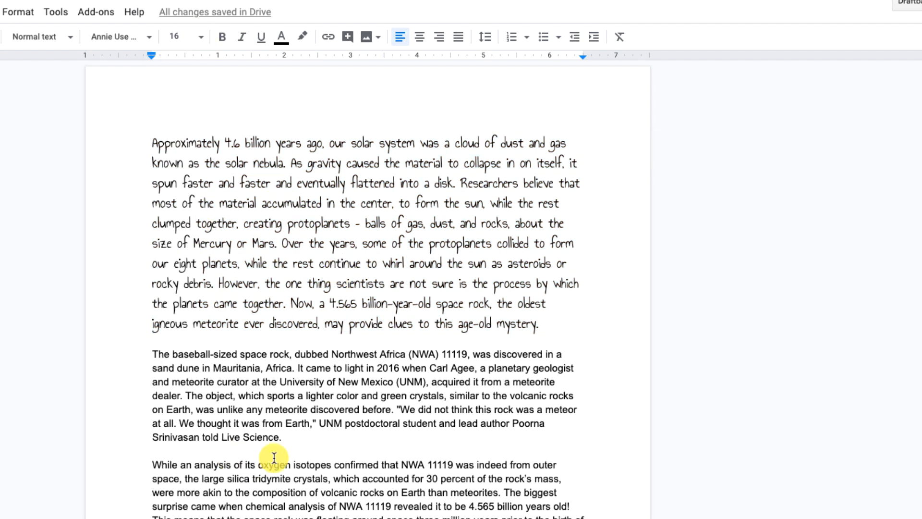
left_click(349, 337)
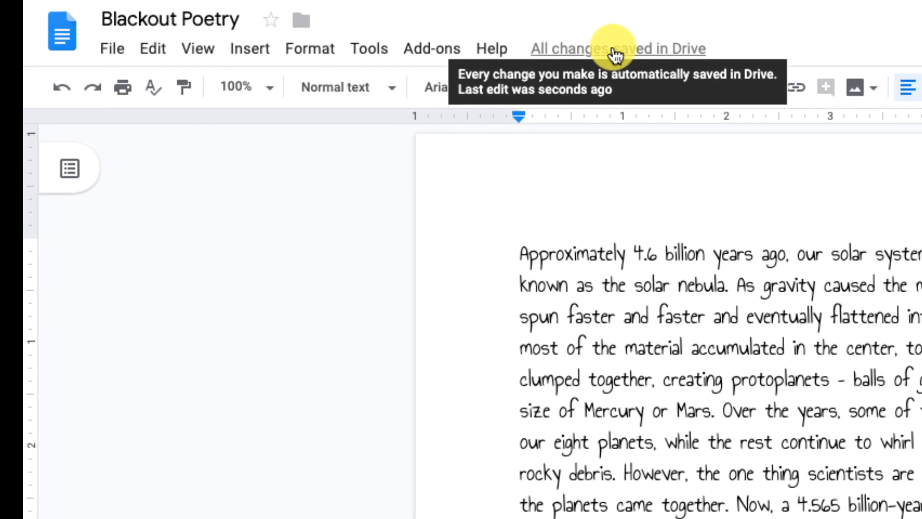
left_click(815, 449)
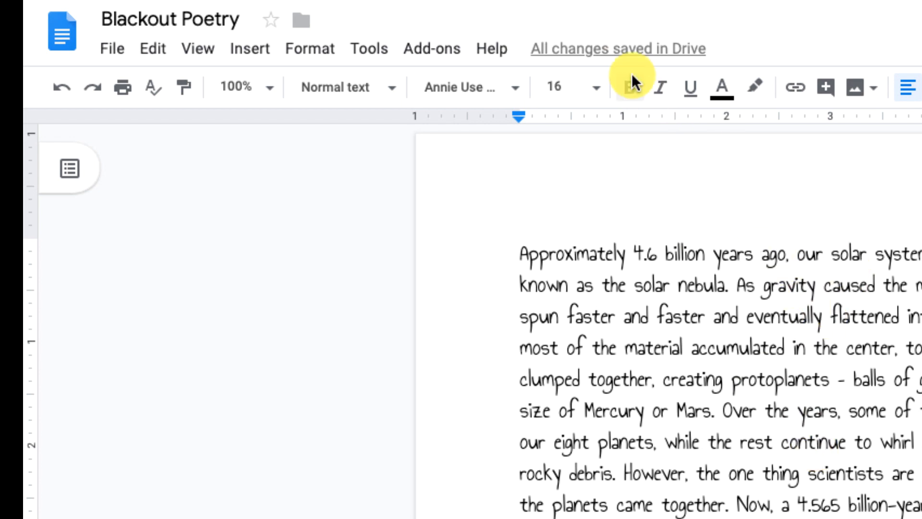
Open the version history of the Blackout Poetry document
left_click(115, 49)
mouse_move(207, 367)
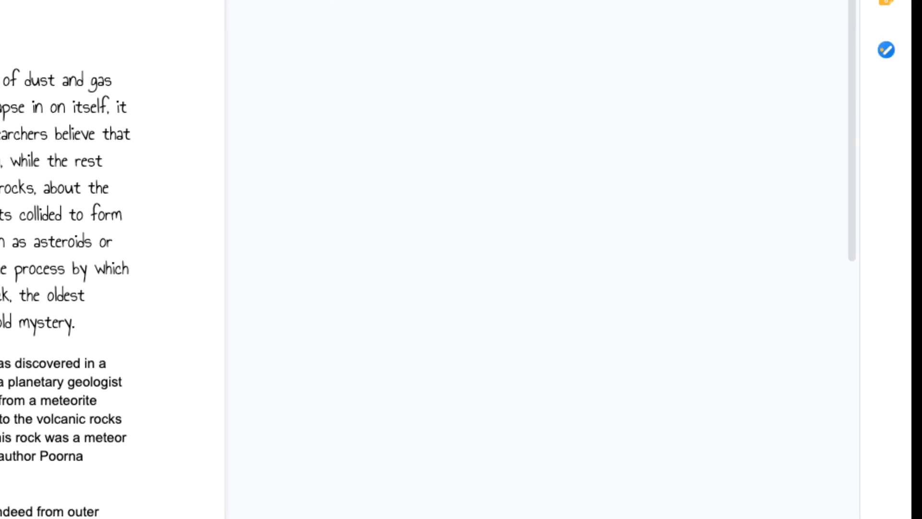
left_click(2, 263)
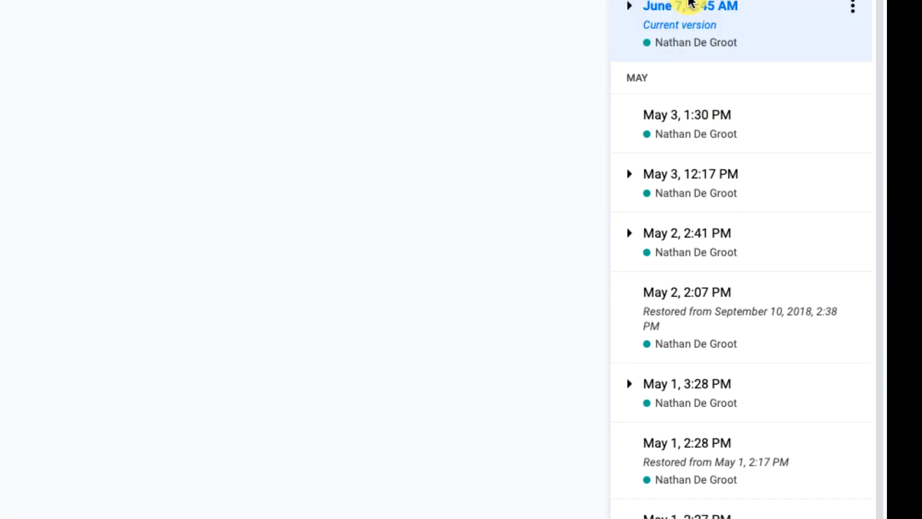
Expand the May 1, 3:28 PM version and preview its 3:04 PM, 3:13 PM and 3:14 PM revisions
scroll(683, 243, "down", 1)
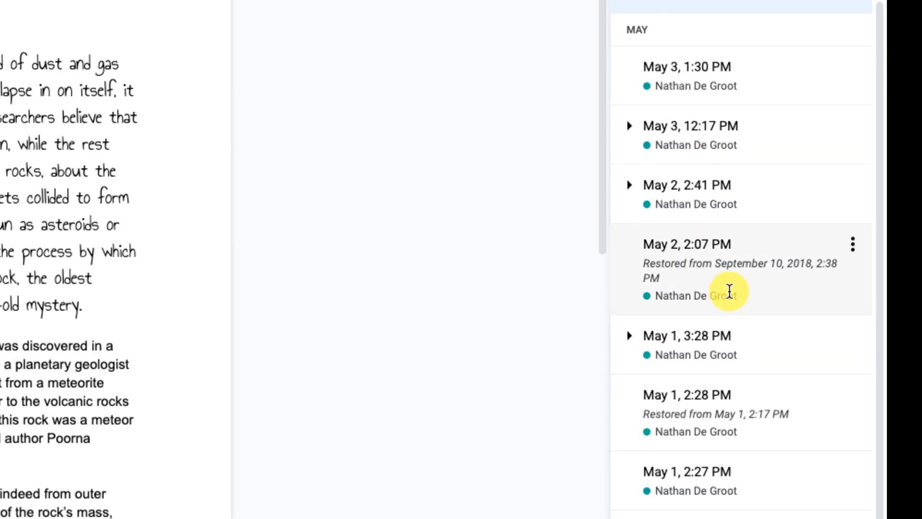
left_click(629, 340)
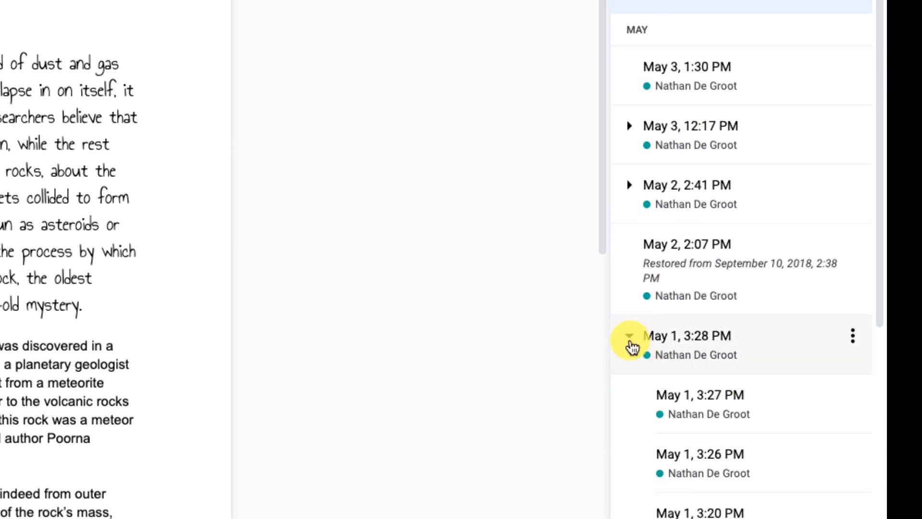
scroll(696, 422, "down", 6)
left_click(721, 399)
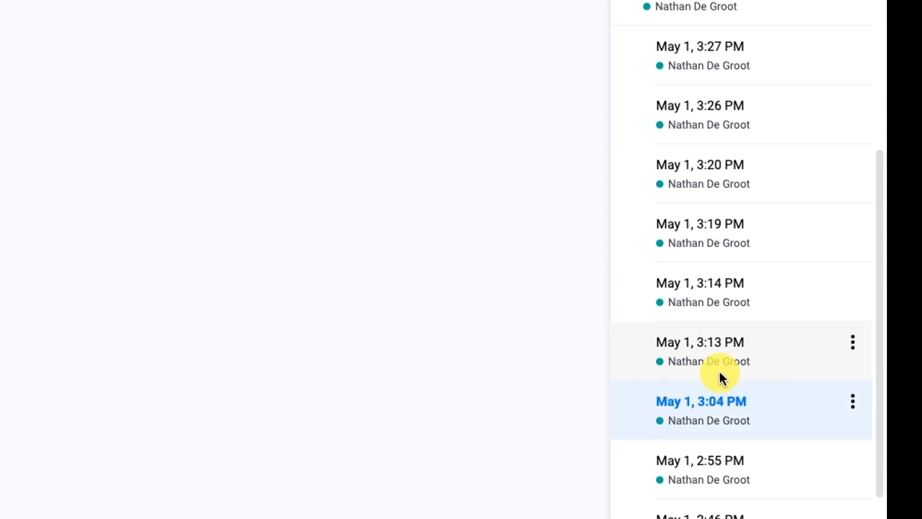
left_click(719, 350)
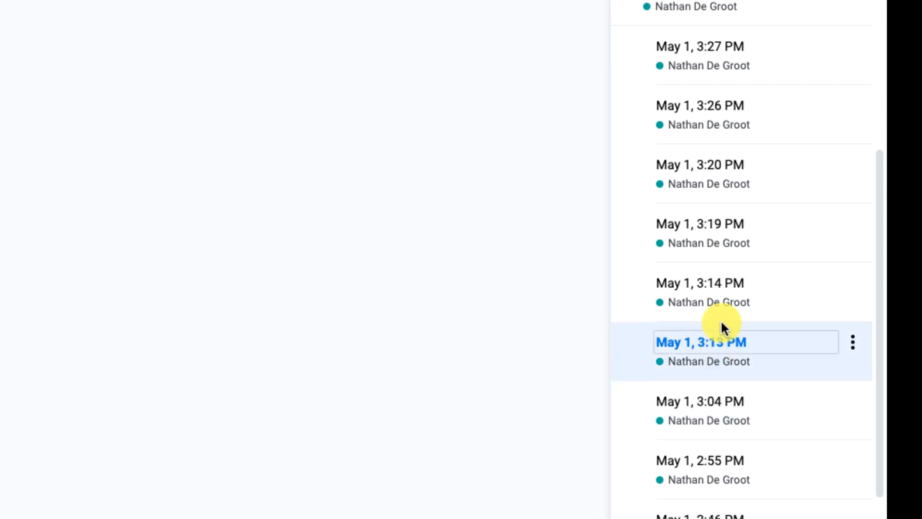
left_click(720, 304)
Name the May 3, 1:30 PM version "Original - Rough Draft", correcting any typo in the name
scroll(730, 163, "up", 7)
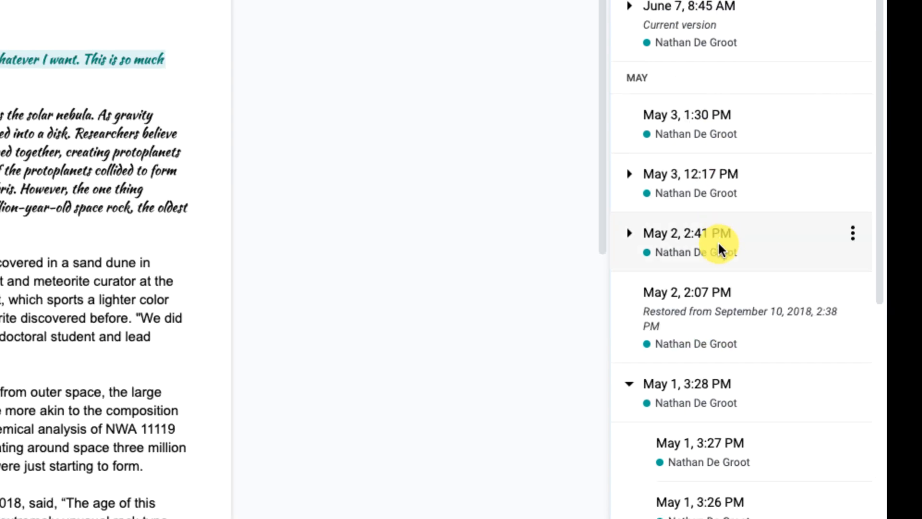
double_click(694, 113)
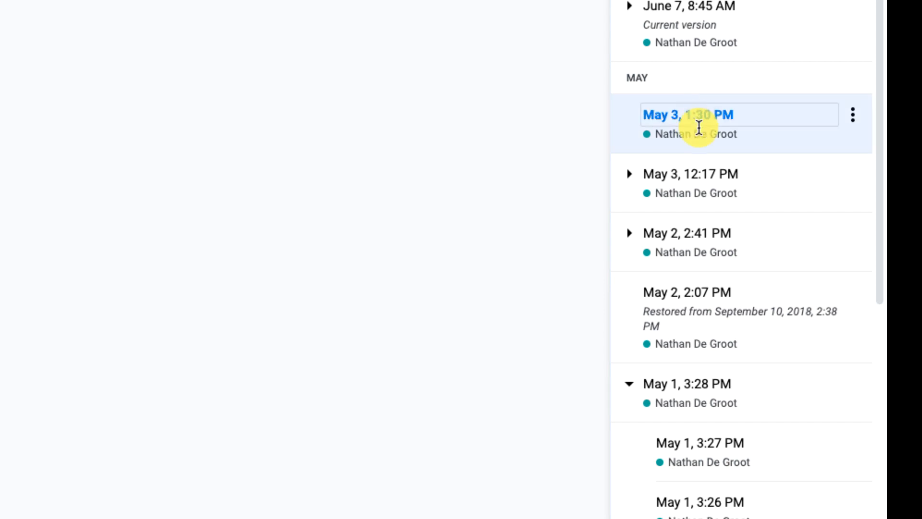
type("Original - Rough")
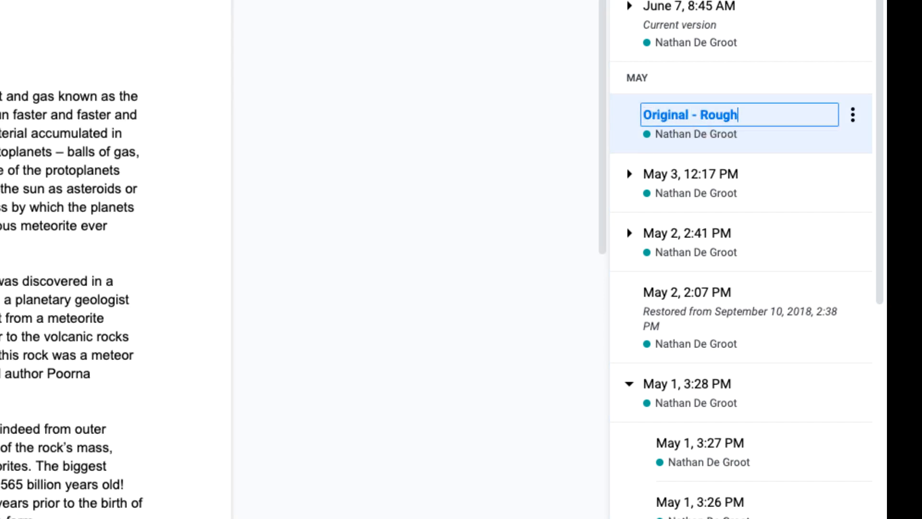
type("t Draft")
key("Return")
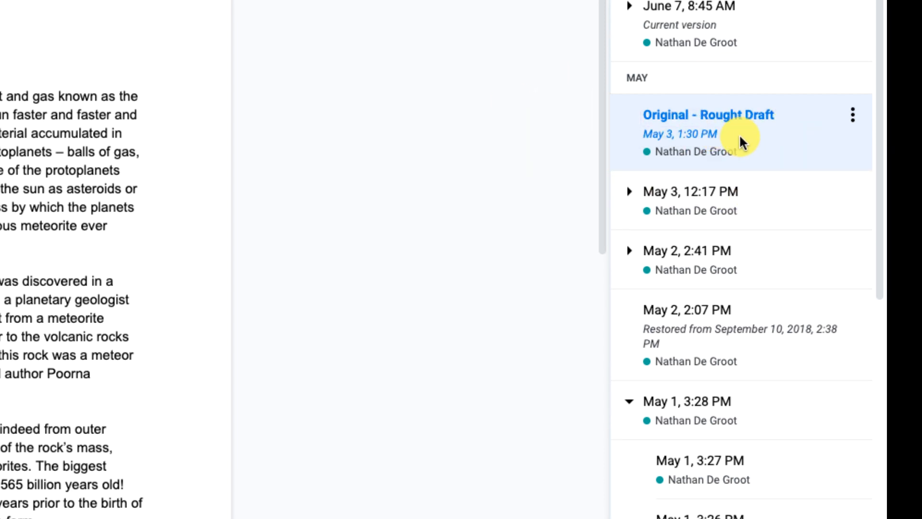
left_click(725, 117)
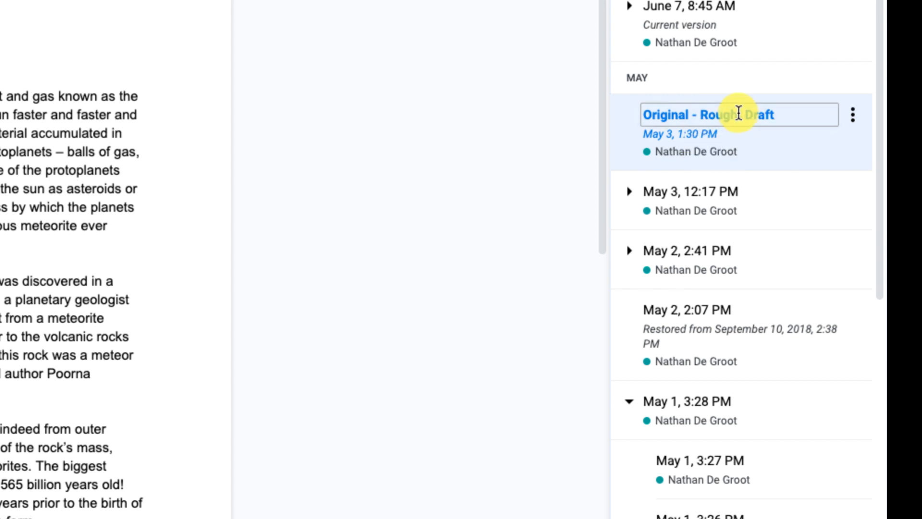
left_click(748, 114)
key("Left")
key("Right")
key("Left")
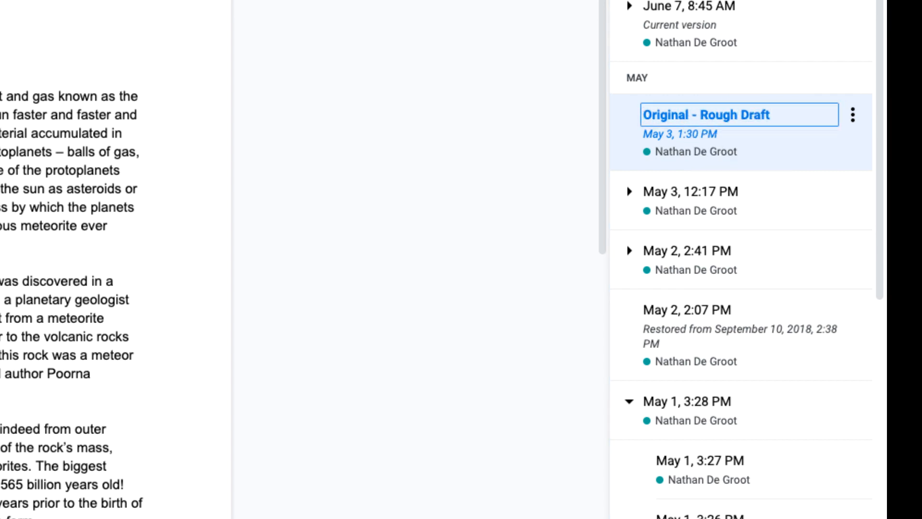
Restore the document to the "Original - Rough Draft" version
left_click(172, 37)
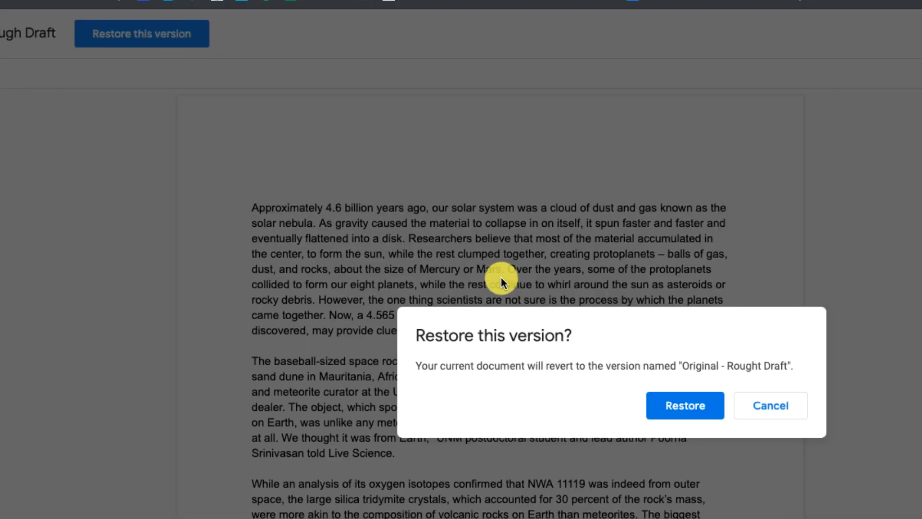
left_click(679, 405)
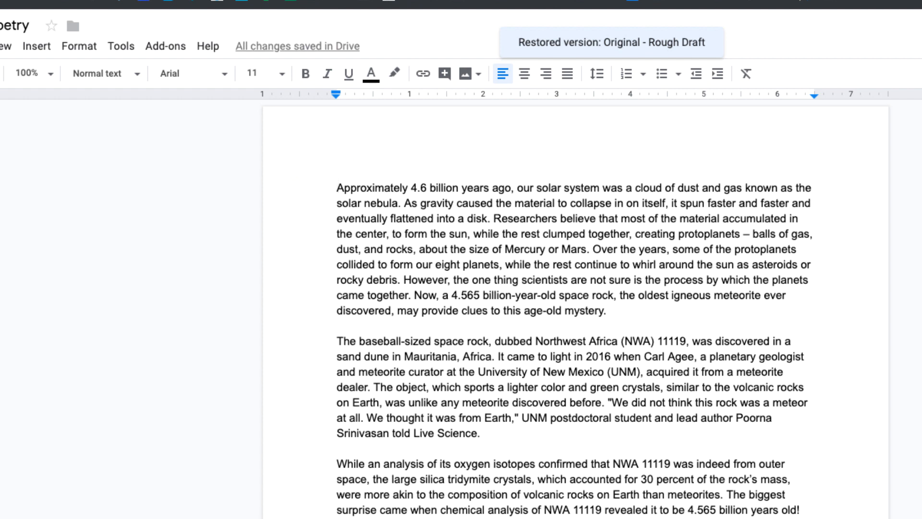
Add a blank line above the first paragraph and insert the Photo Editing Sticker drawing from Drive there, linked to its source
key("Return")
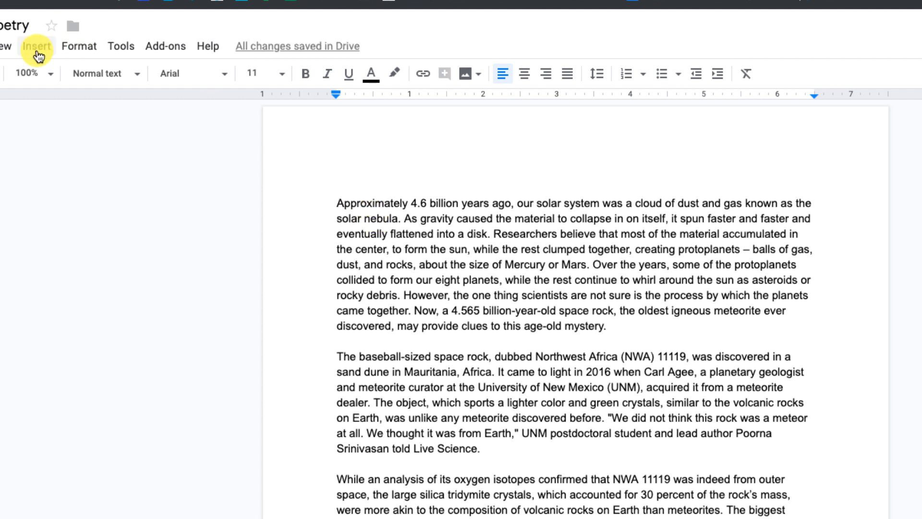
left_click(38, 54)
mouse_move(74, 123)
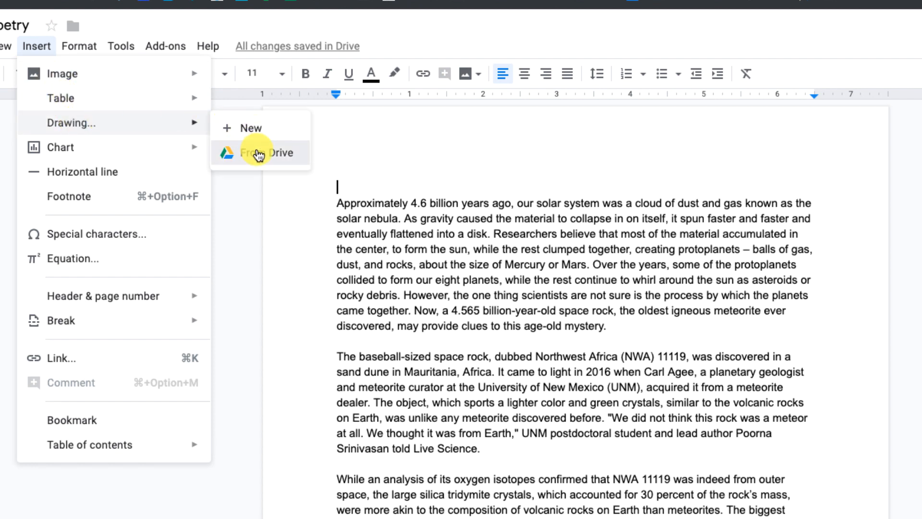
left_click(260, 155)
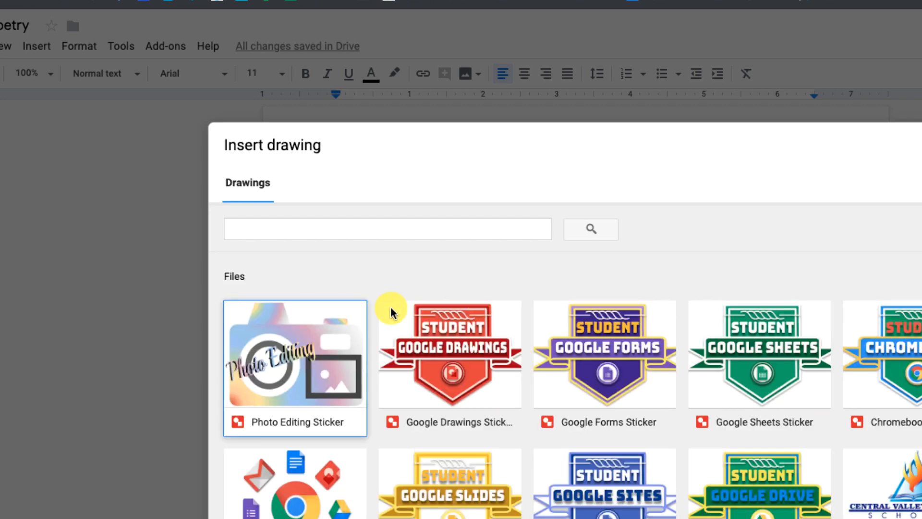
left_click(325, 340)
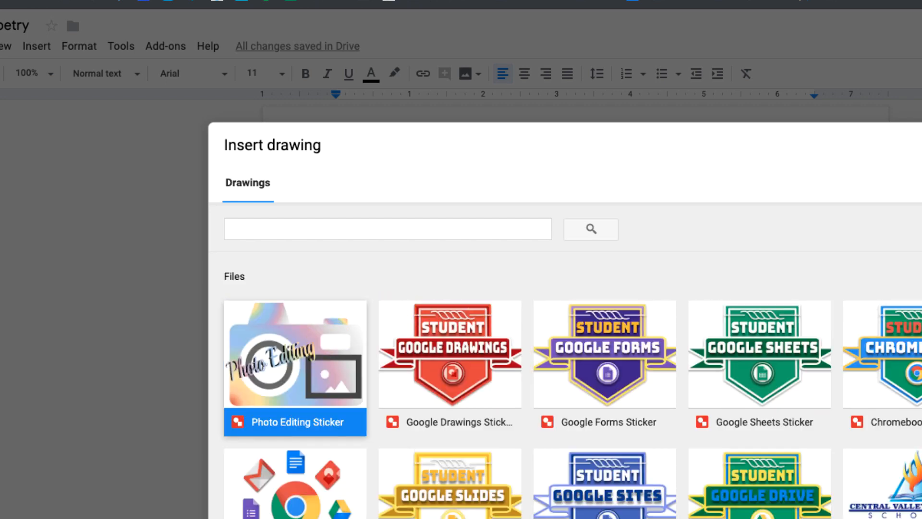
left_click(247, 518)
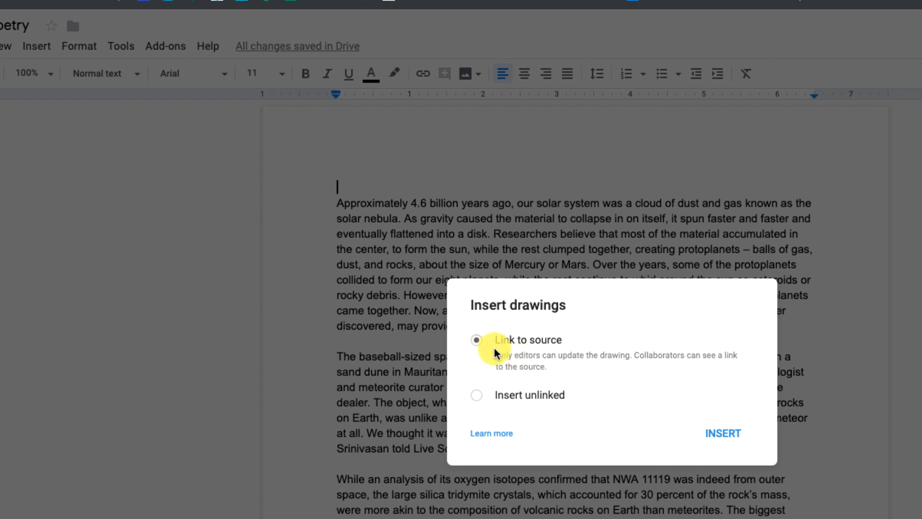
left_click(728, 434)
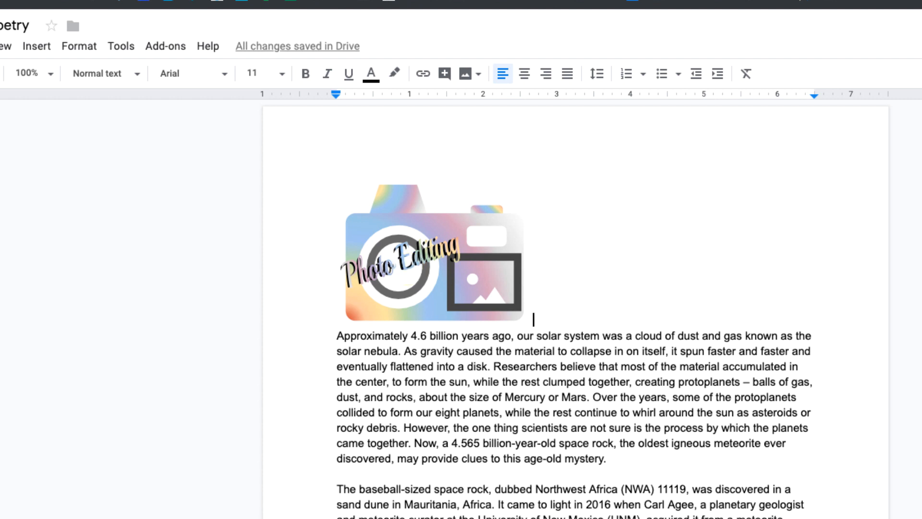
Insert a footnote at the end of the first paragraph with the text "This is a my footnote."
scroll(640, 460, "down", 2)
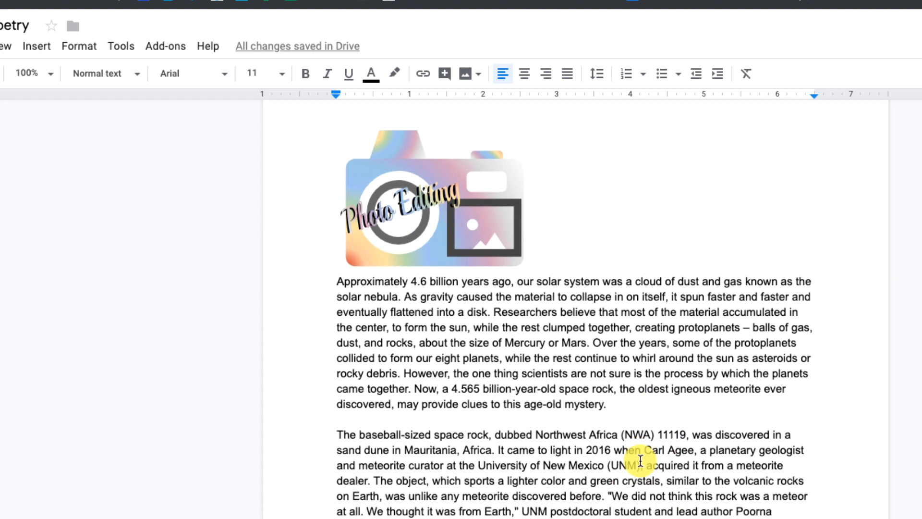
scroll(640, 460, "down", 6)
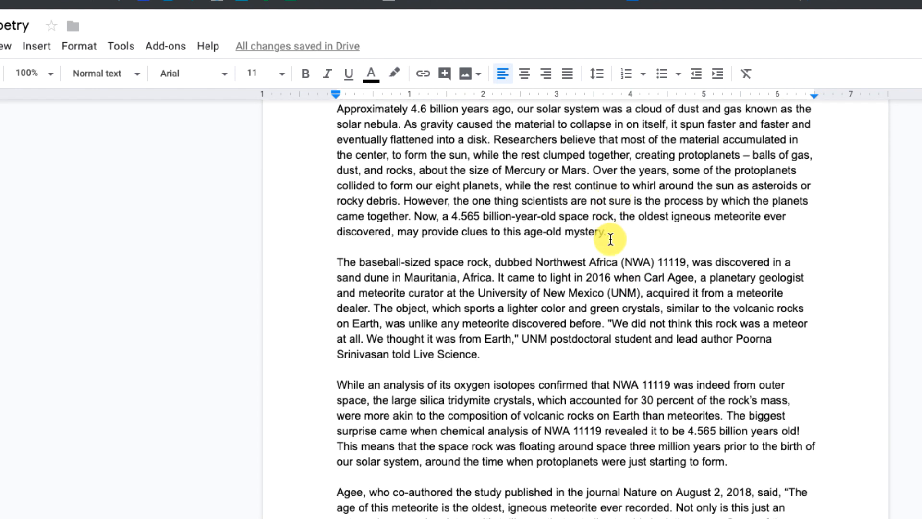
left_click(610, 238)
scroll(531, 383, "down", 2)
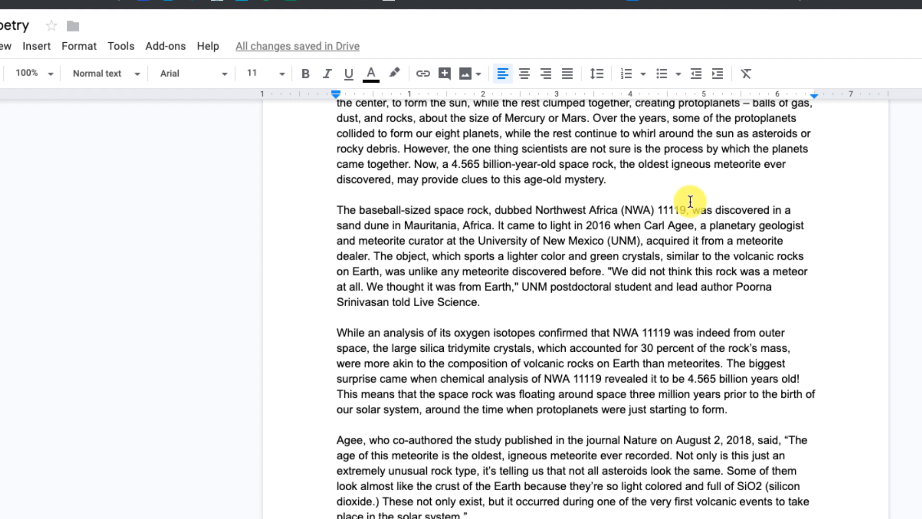
scroll(689, 201, "up", 1)
scroll(611, 209, "up", 2)
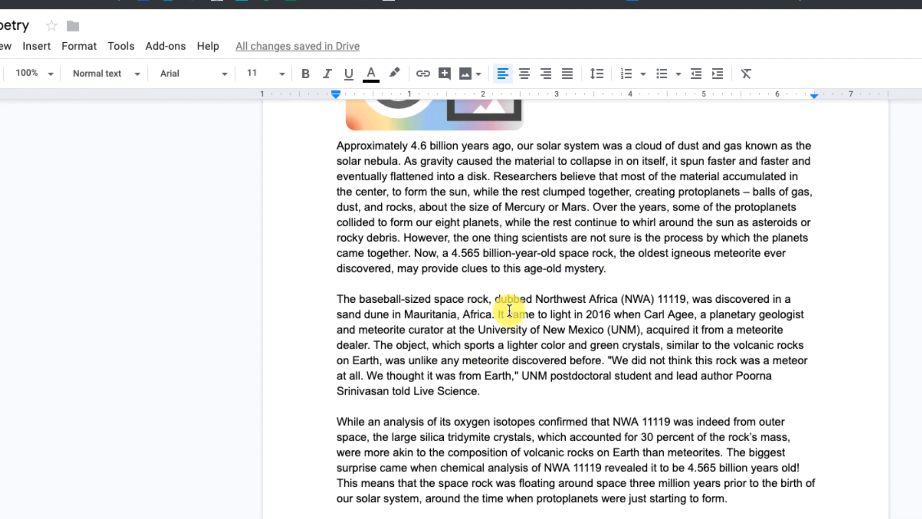
left_click(40, 45)
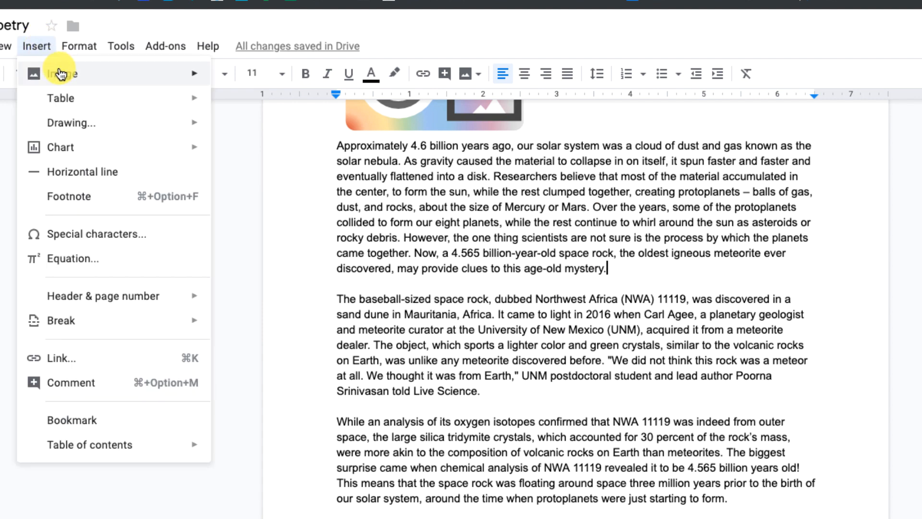
left_click(74, 196)
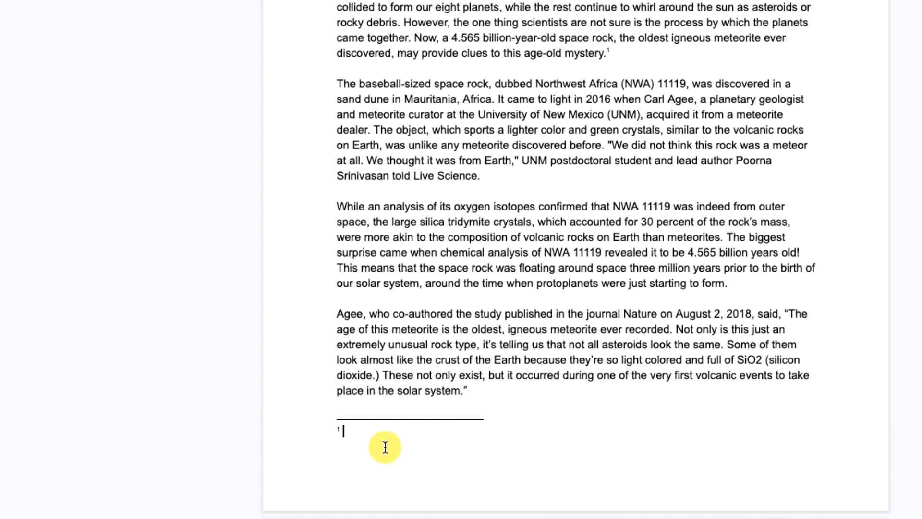
type("This is a my footnote.")
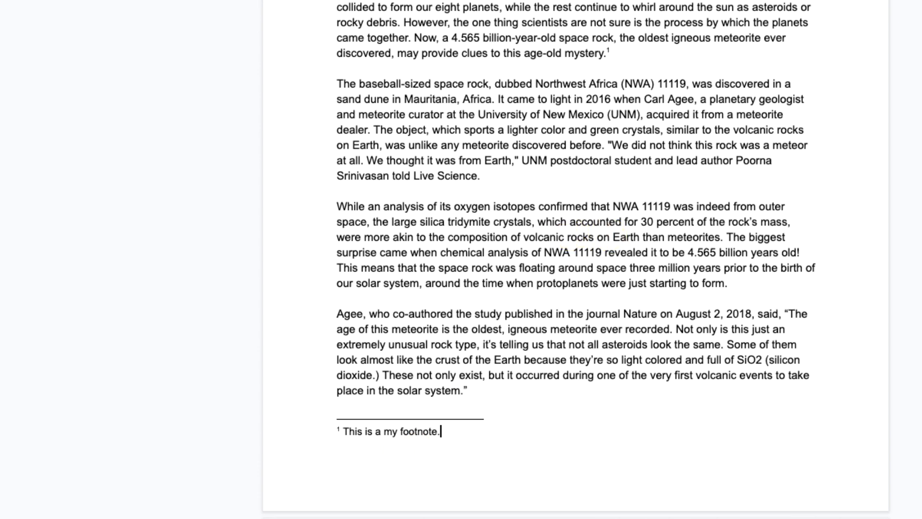
left_click(386, 212)
Set the document's top, bottom, left and right page margins to 0.5 inches, checking the available paper sizes before applying
scroll(410, 74, "up", 4)
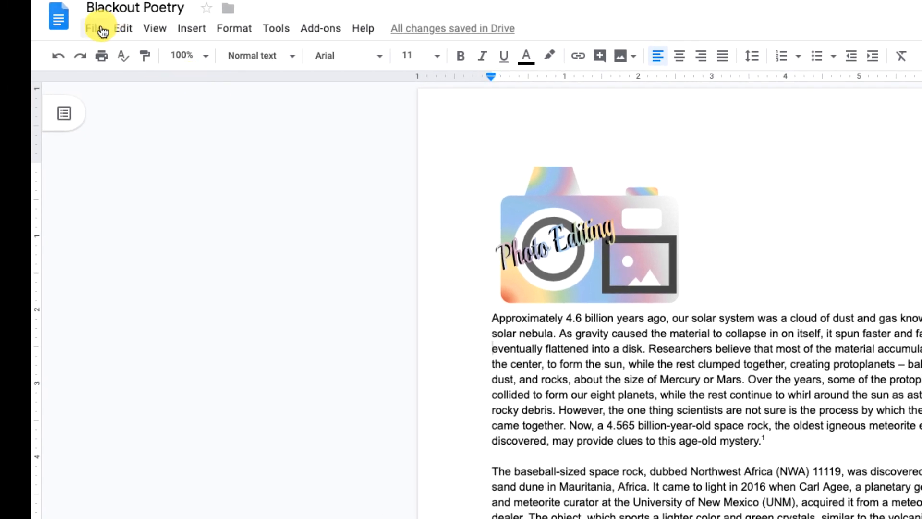
left_click(99, 29)
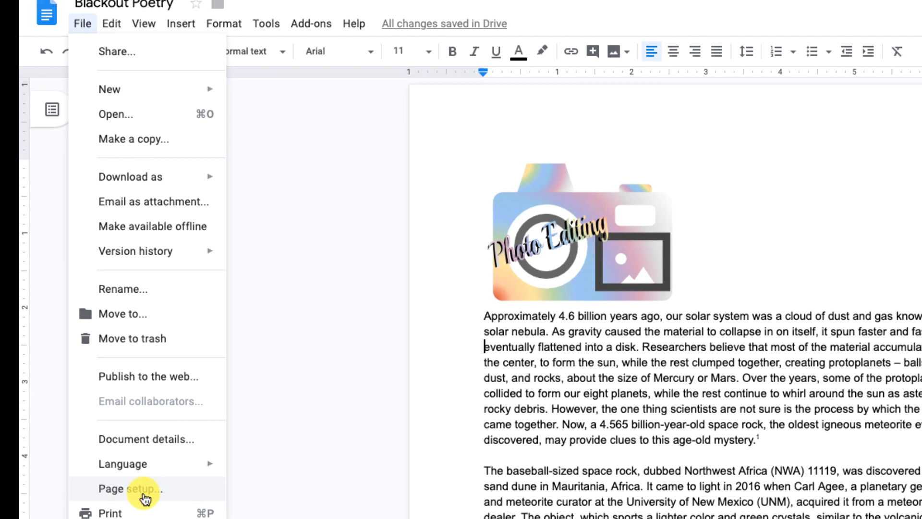
left_click(144, 498)
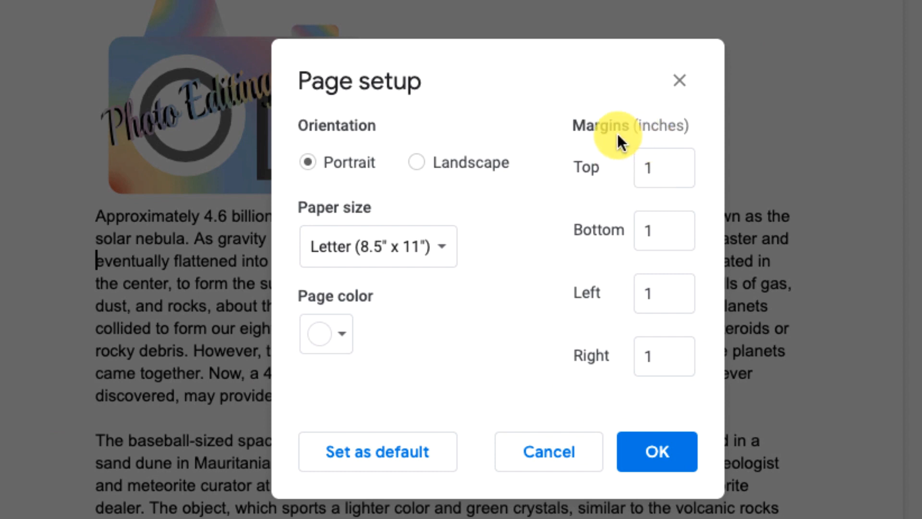
left_click(673, 167)
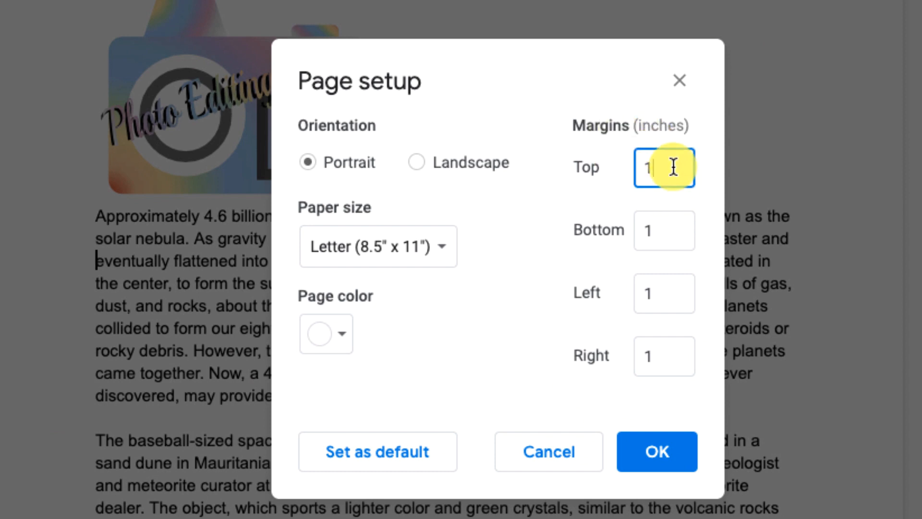
type("0.5")
key("Tab")
type("0.")
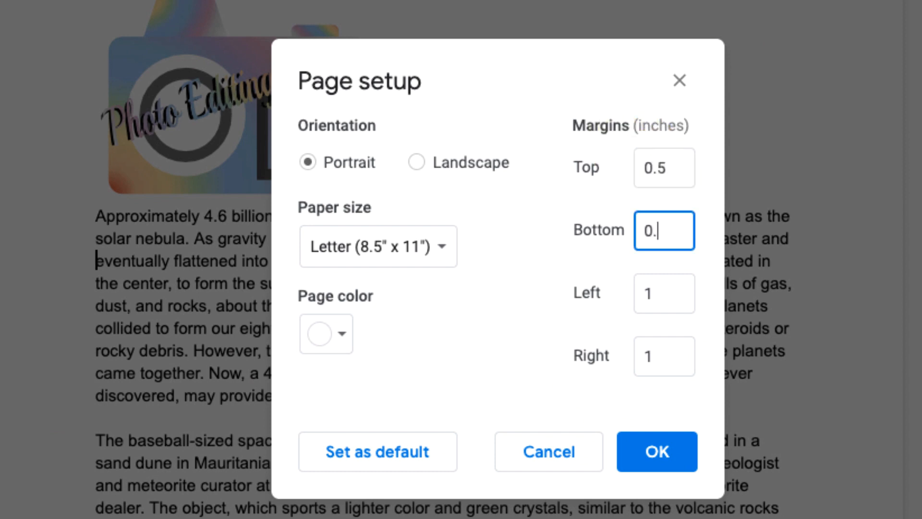
type("5")
key("Tab")
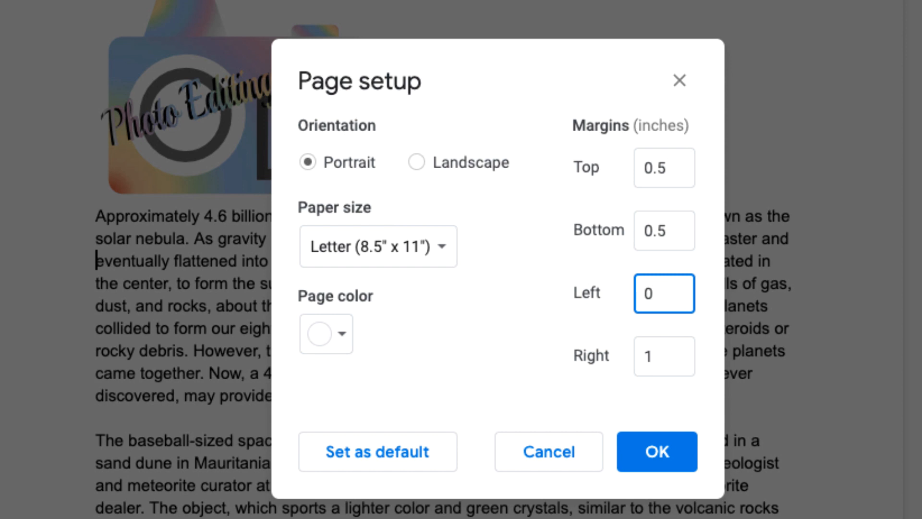
key("Tab")
type("0.5")
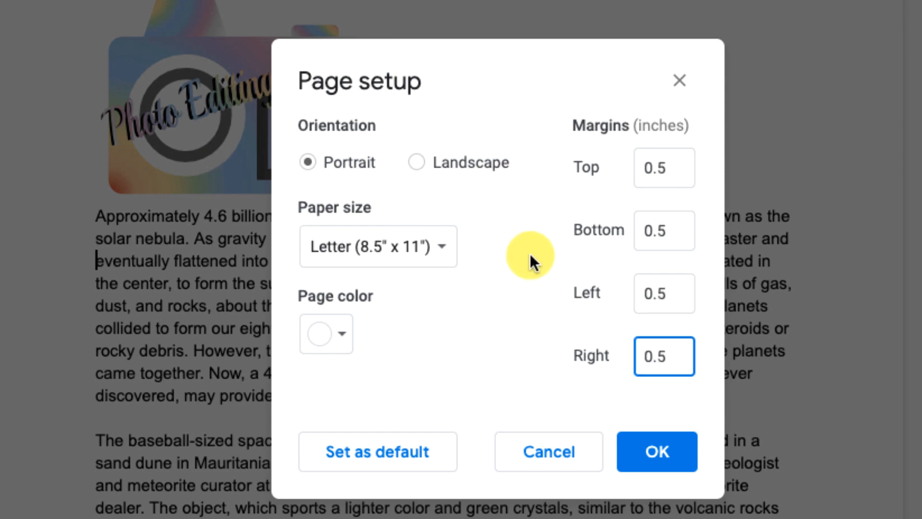
left_click(403, 249)
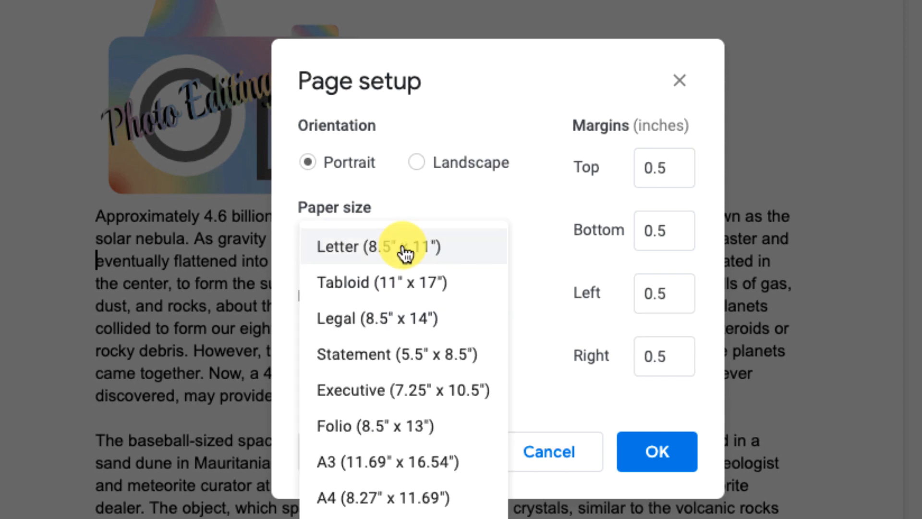
left_click(425, 209)
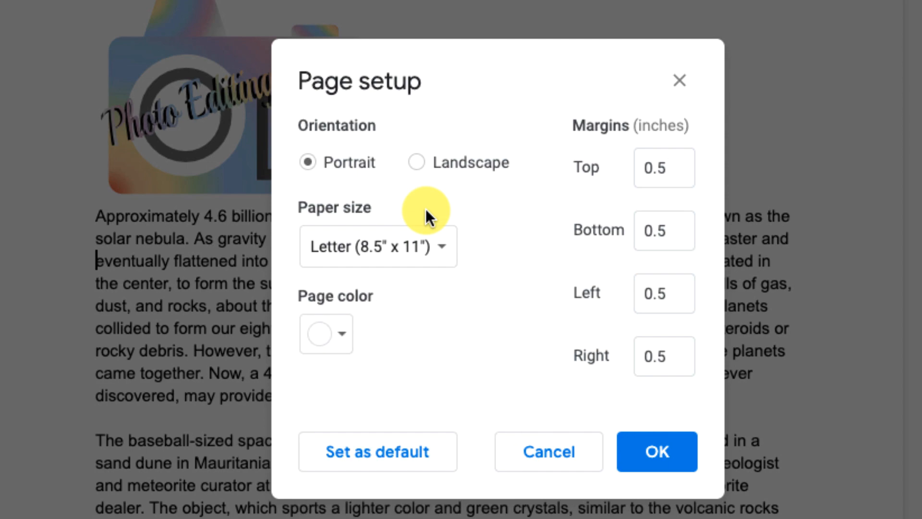
left_click(666, 448)
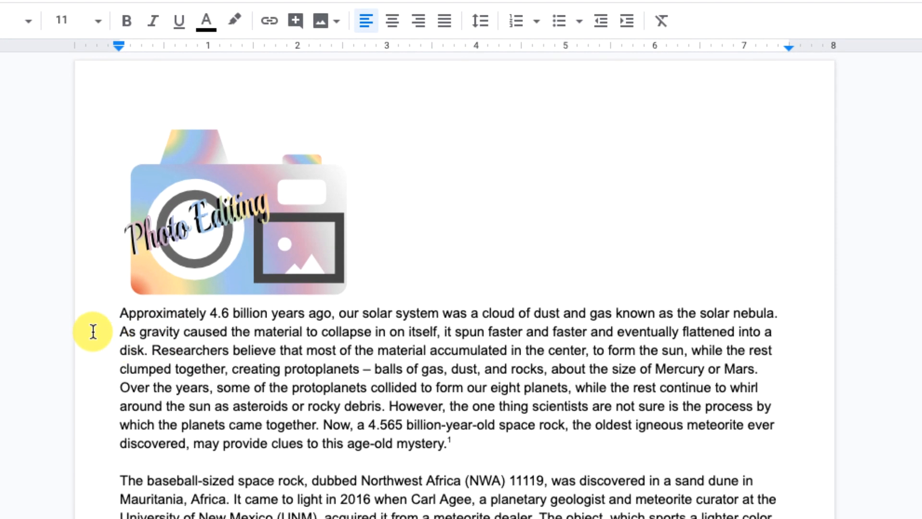
left_click(91, 330)
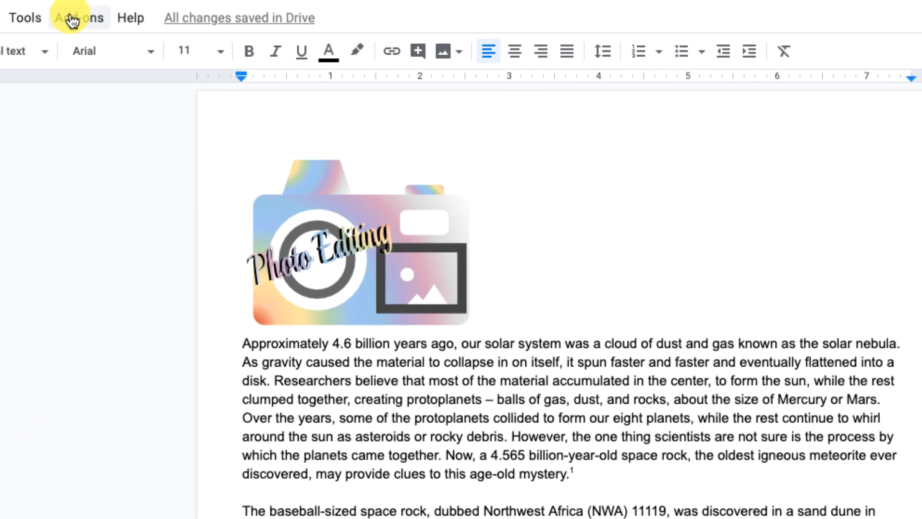
Browse the catalogue of add-ons available for the document, and close it without installing any
left_click(75, 17)
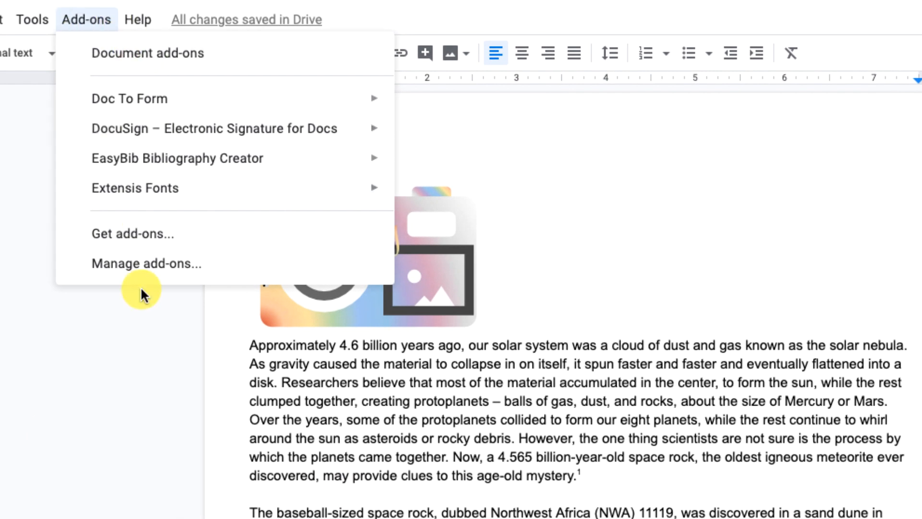
left_click(147, 233)
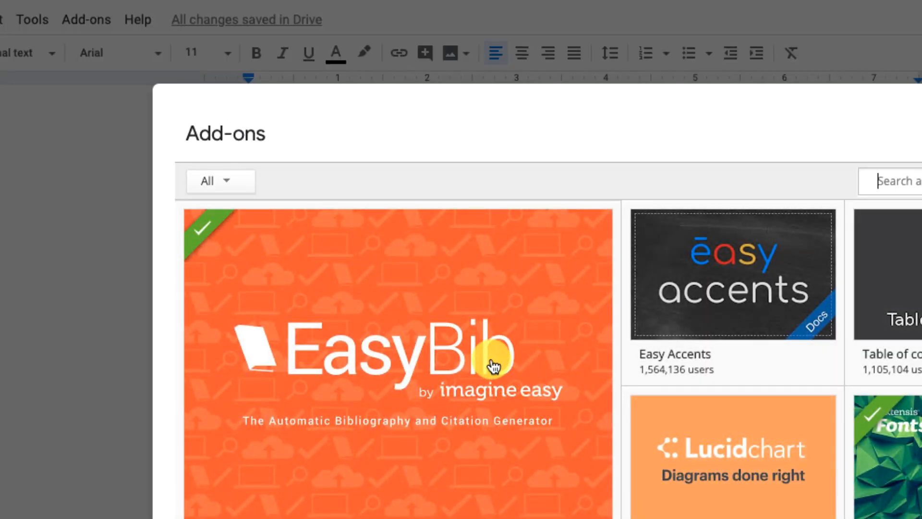
mouse_move(492, 354)
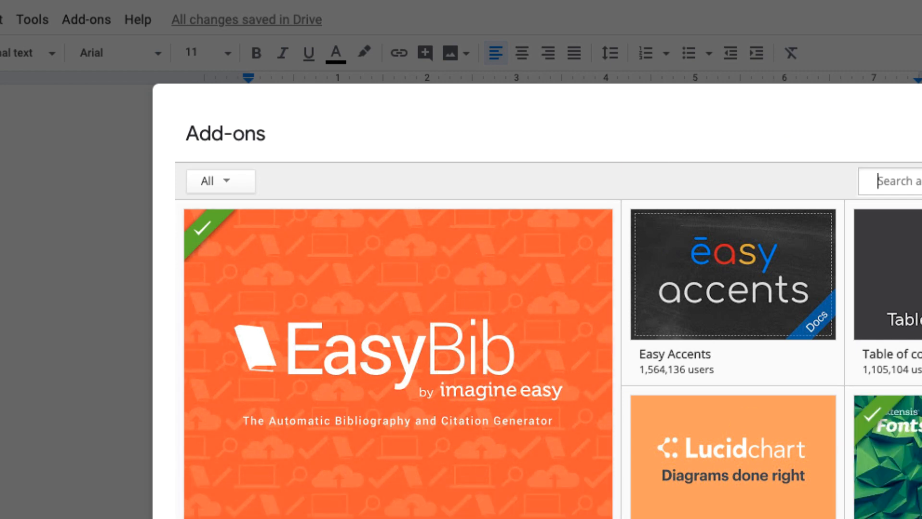
scroll(691, 417, "down", 10)
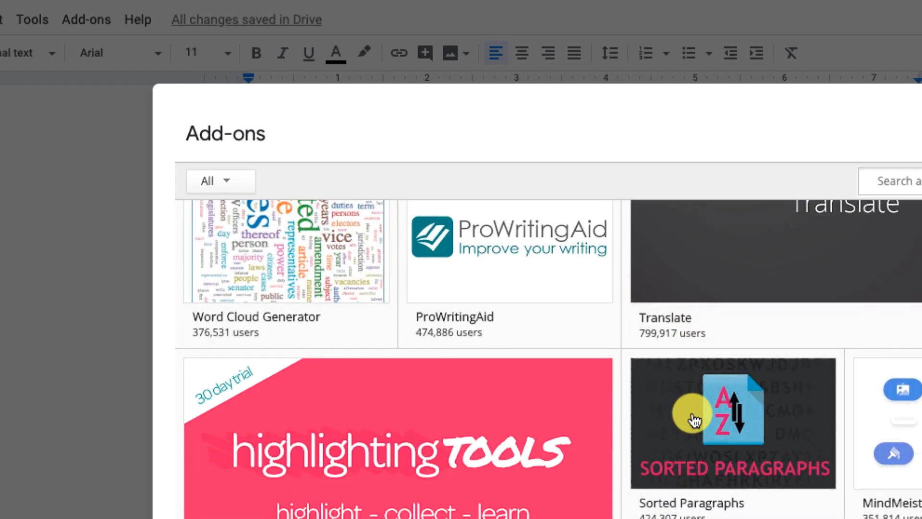
scroll(691, 421, "down", 5)
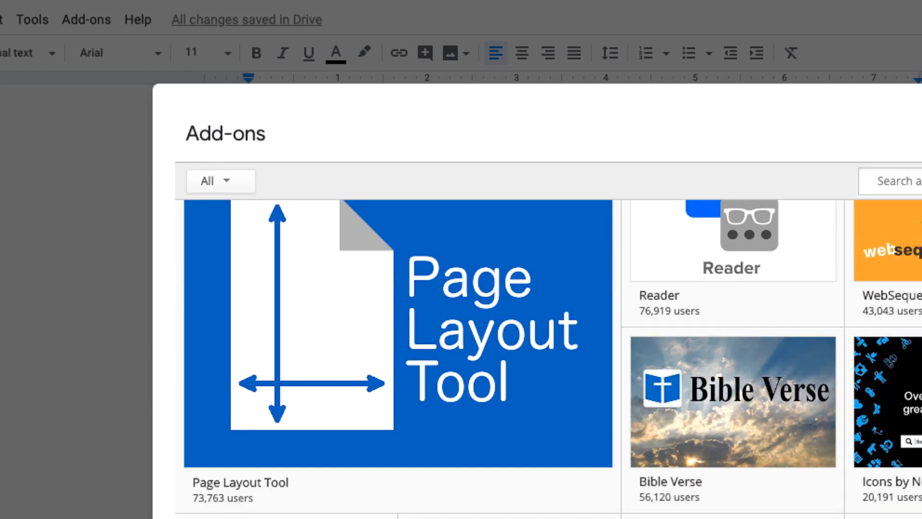
key("Escape")
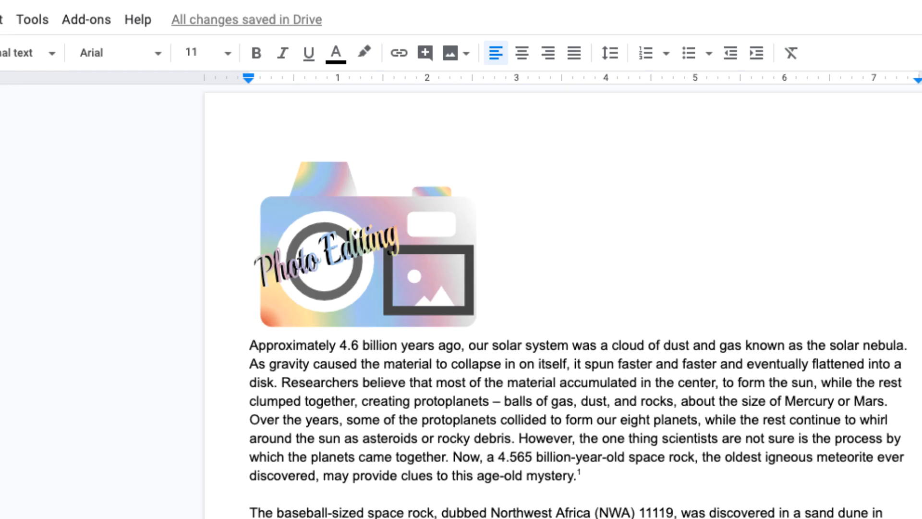
Add a new line below the first paragraph and dictate sentences there with voice typing, beginning "And now I can type my sentences."
left_click(621, 476)
key("Return")
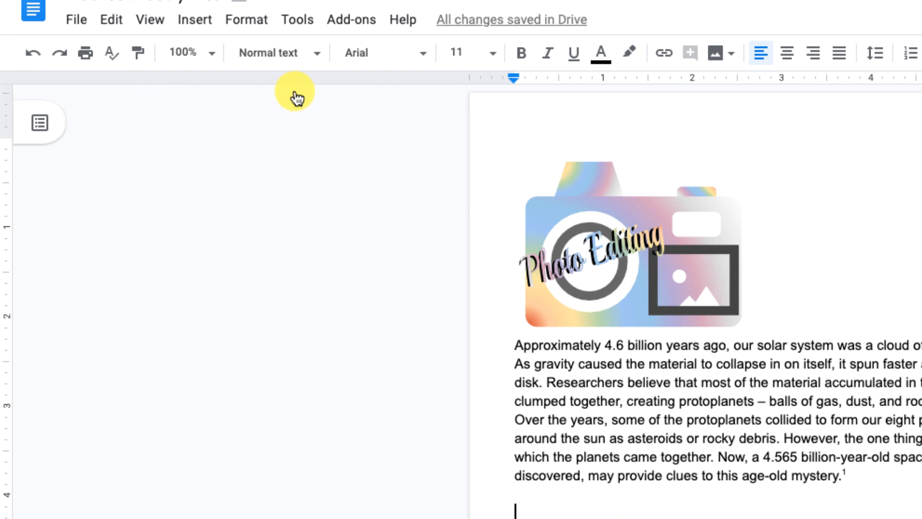
left_click(290, 35)
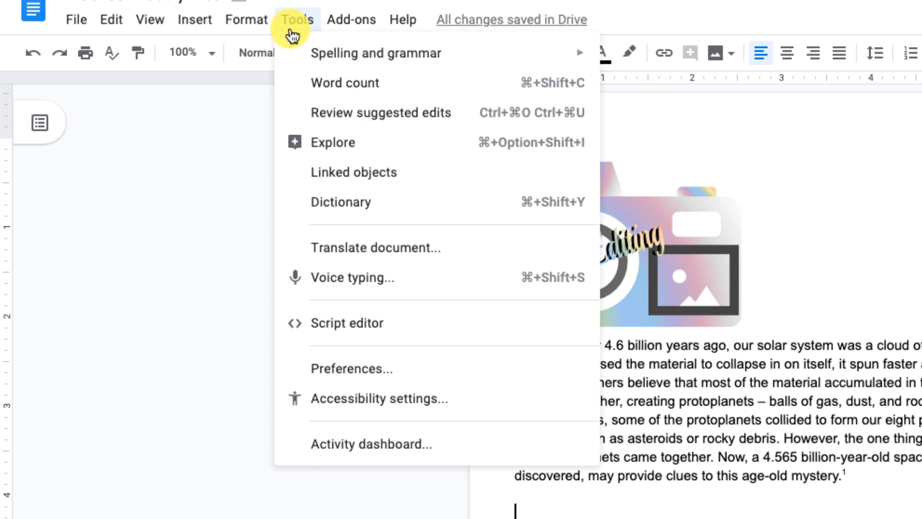
left_click(352, 288)
left_click(98, 223)
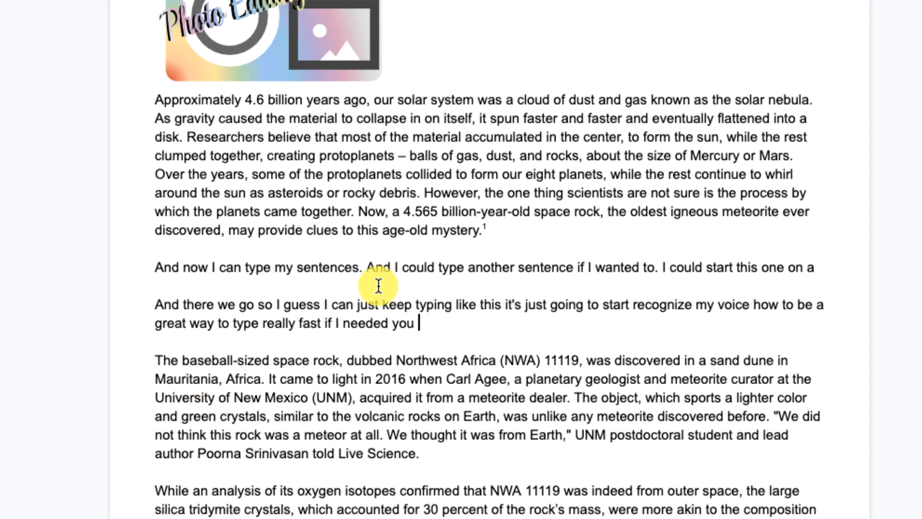
Format all the text from the first paragraph to the end of the document as a numbered list
left_click(151, 103)
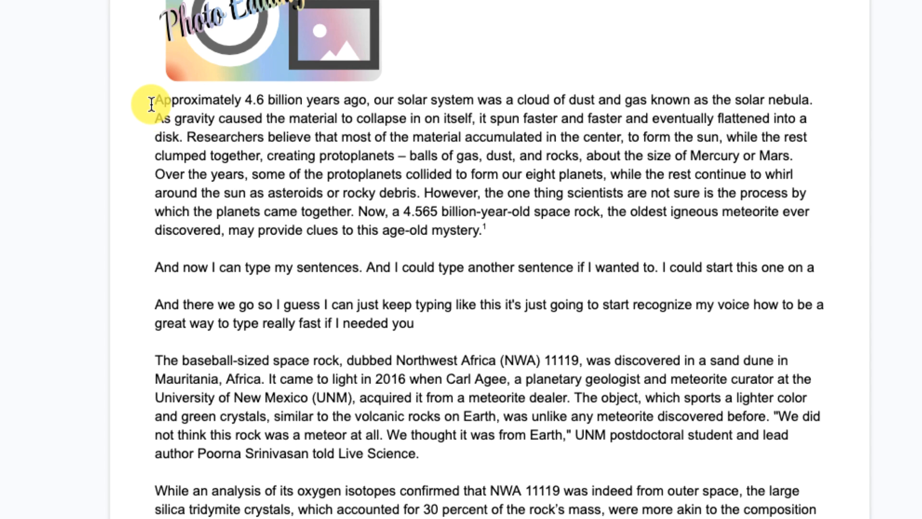
key("super+shift+Down")
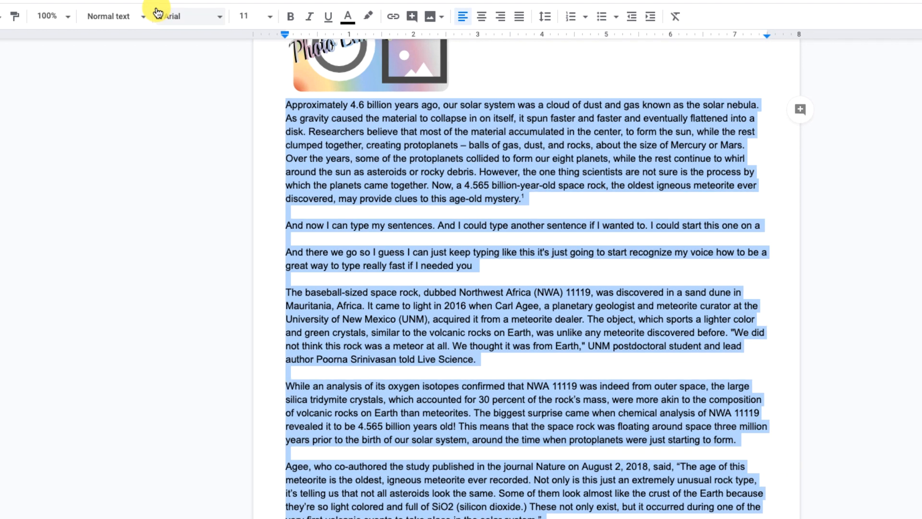
left_click(570, 16)
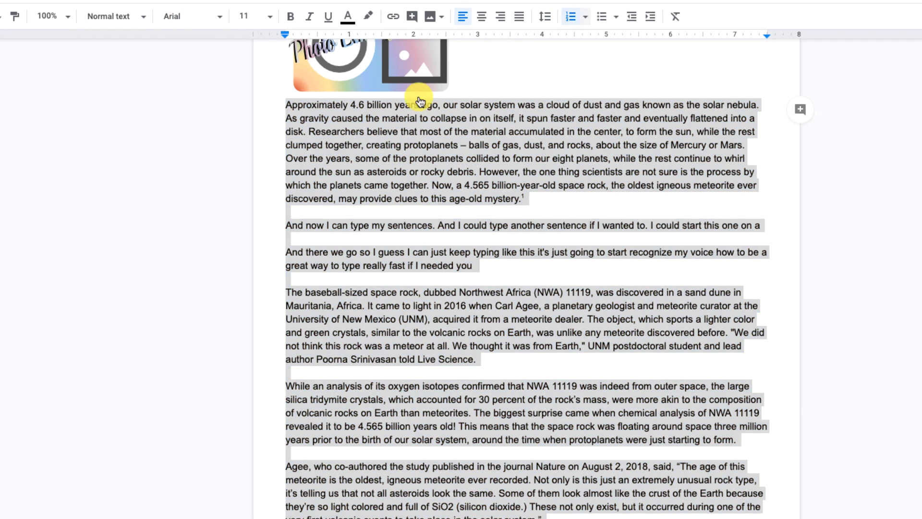
left_click(503, 87)
scroll(502, 79, "up", 2)
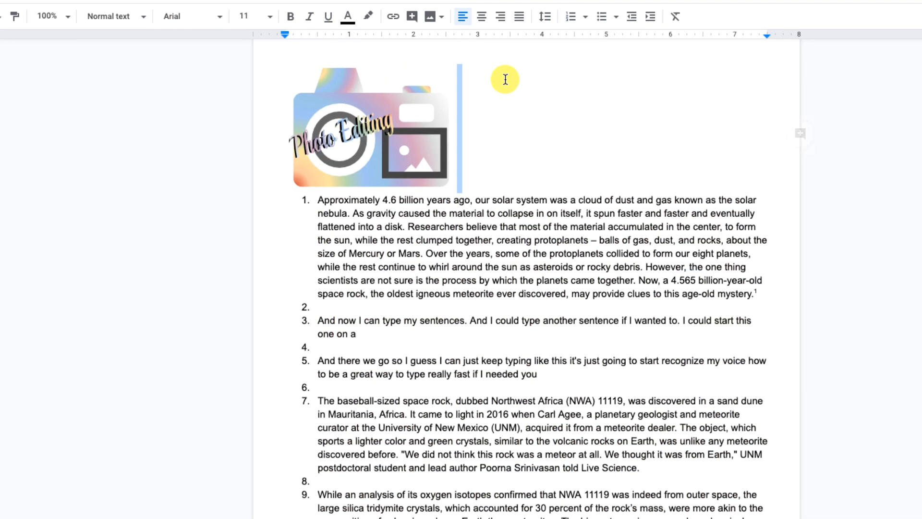
Add an unnumbered line reading "Paragraph 1" between the Photo Editing drawing and the first list item
left_click(481, 190)
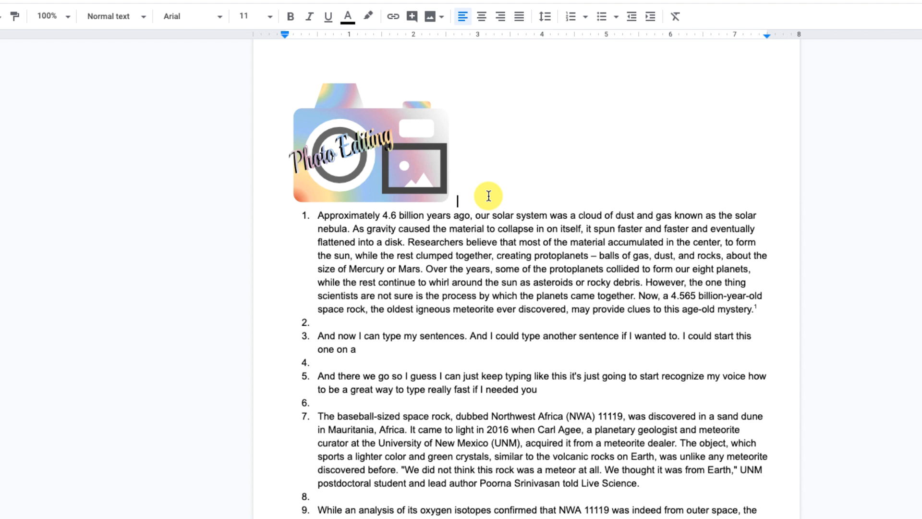
key("Return")
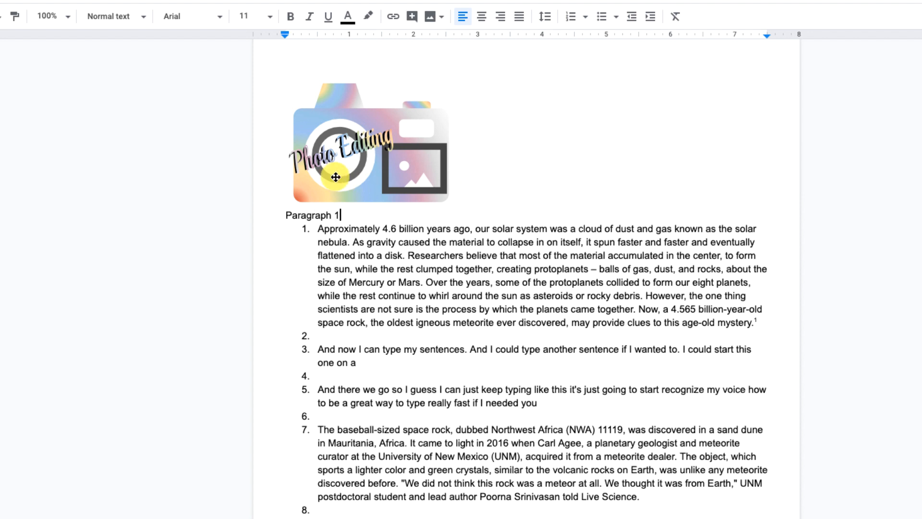
double_click(316, 214)
left_click(379, 216)
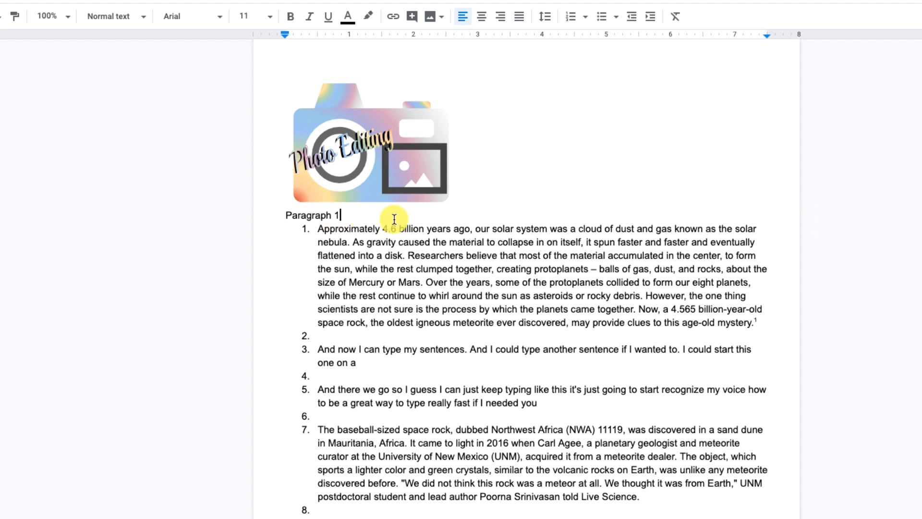
Remove the list number from the blank line directly below the first paragraph
left_click(323, 337)
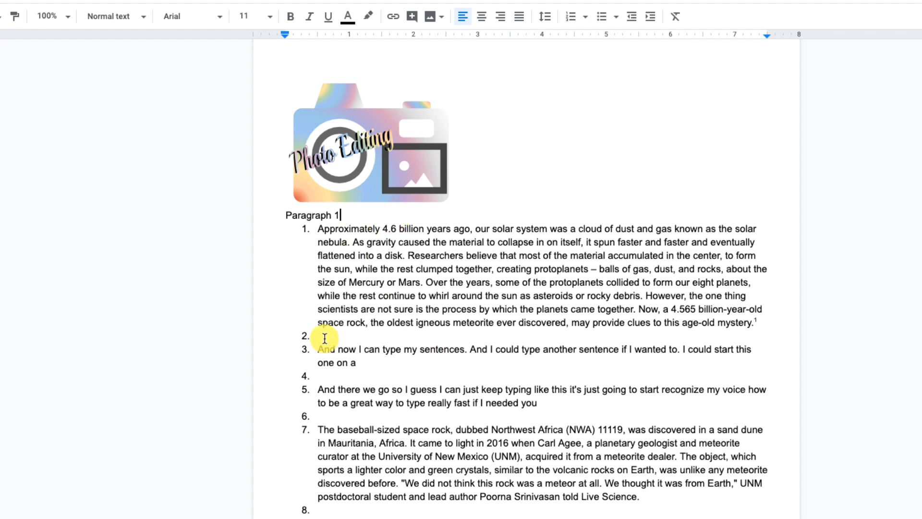
key("BackSpace")
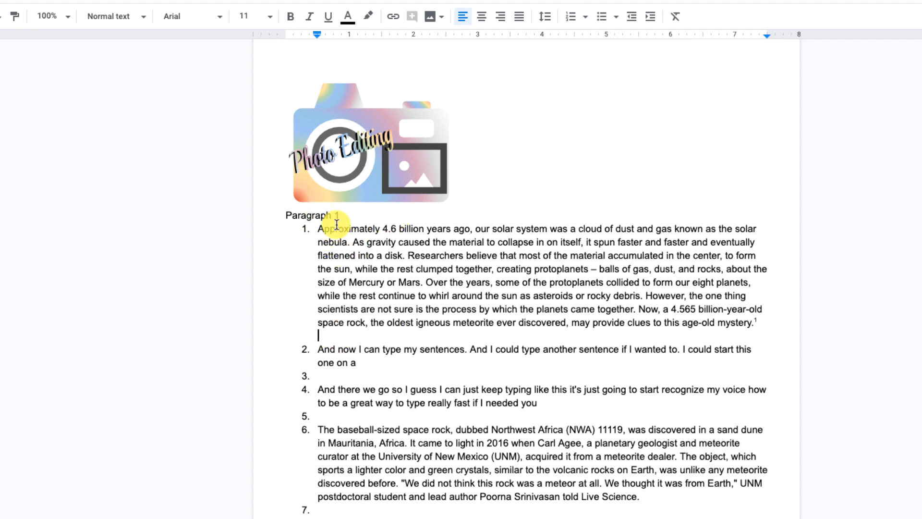
Try the Title and Subtitle styles on the "Paragraph 1" line and settle on Heading 1
left_click_drag(342, 214, 283, 213)
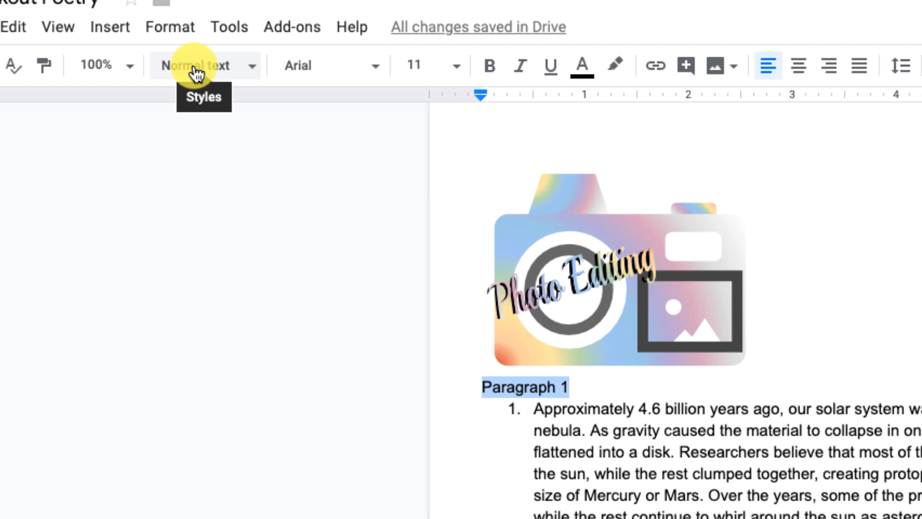
left_click(237, 68)
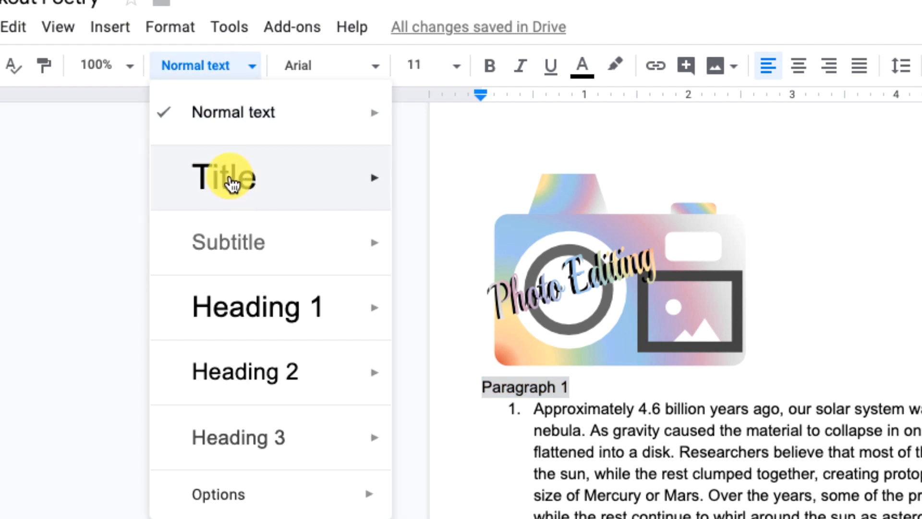
left_click(231, 183)
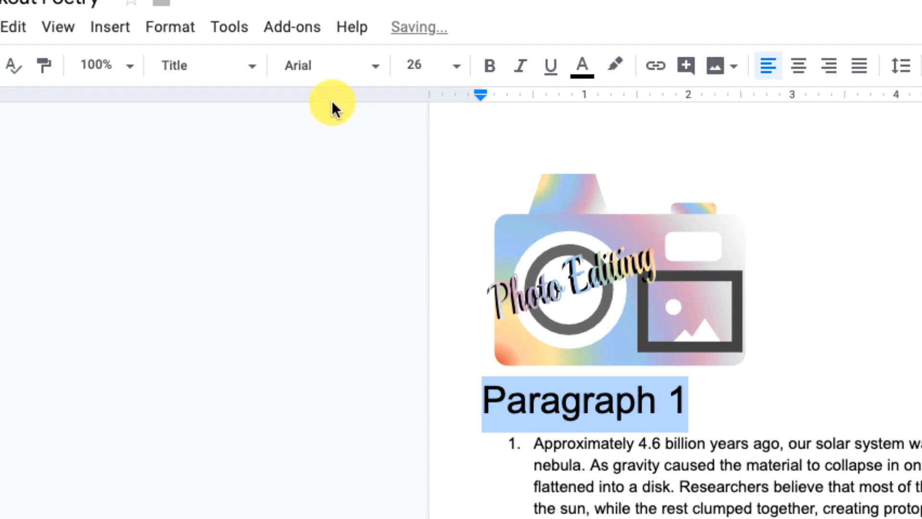
left_click(217, 83)
left_click(241, 247)
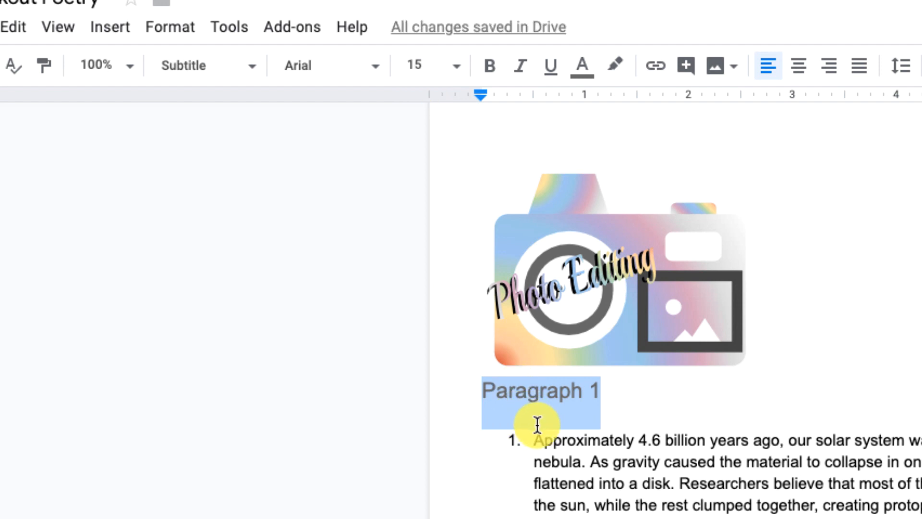
left_click(221, 80)
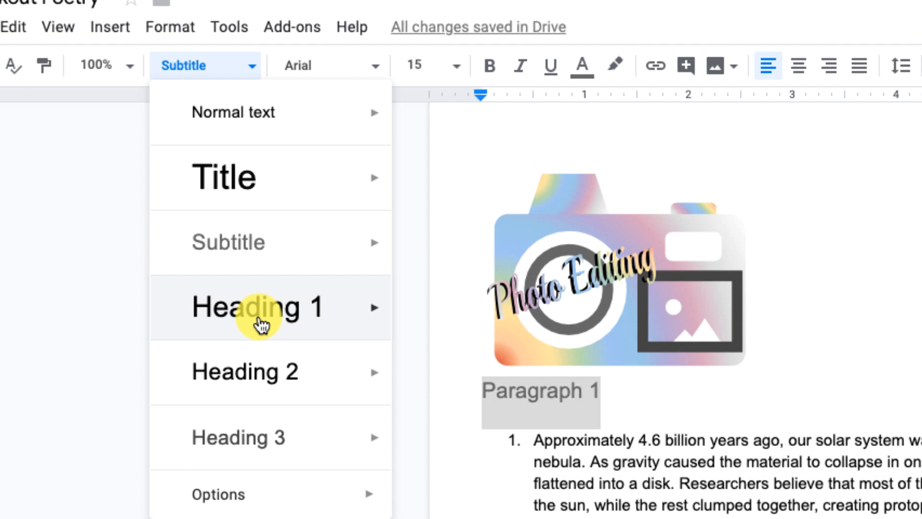
left_click(259, 325)
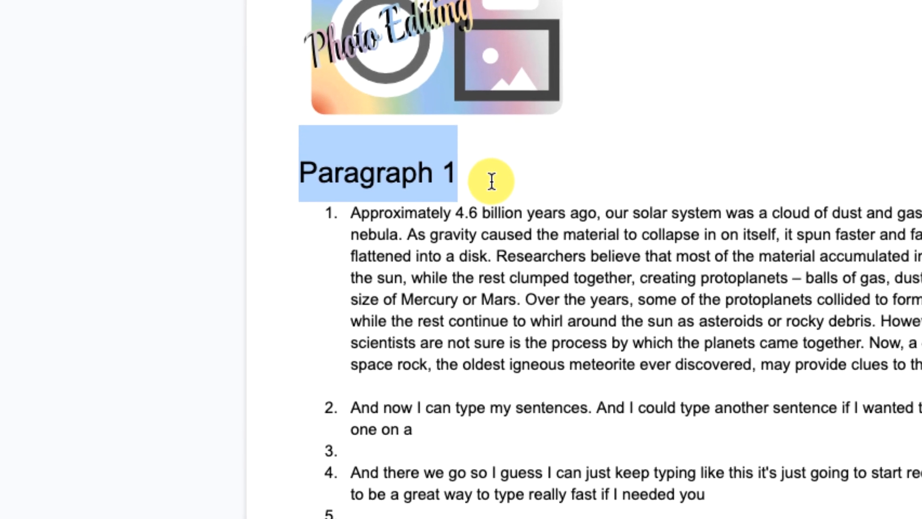
Add an unnumbered "Paragraph 2" label in Heading 1 style on the blank line below the first paragraph
left_click(492, 181)
left_click(360, 386)
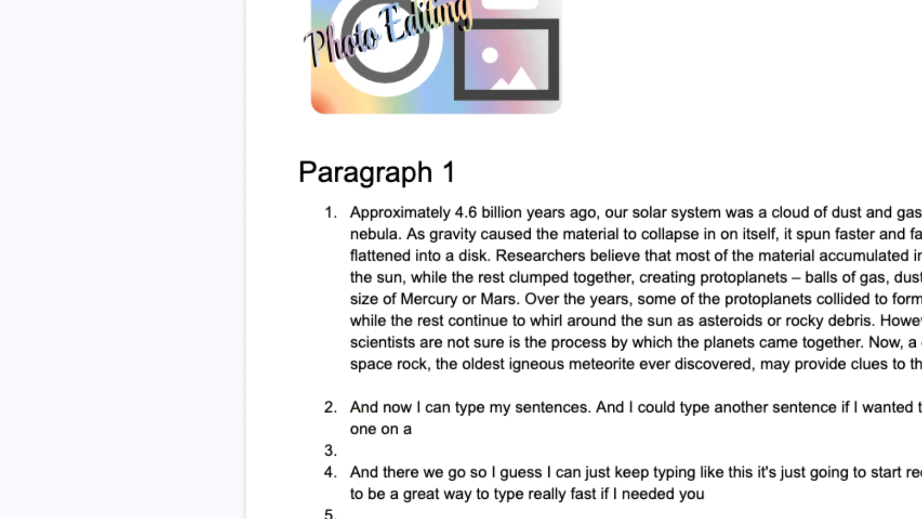
left_click(73, 67)
type("O")
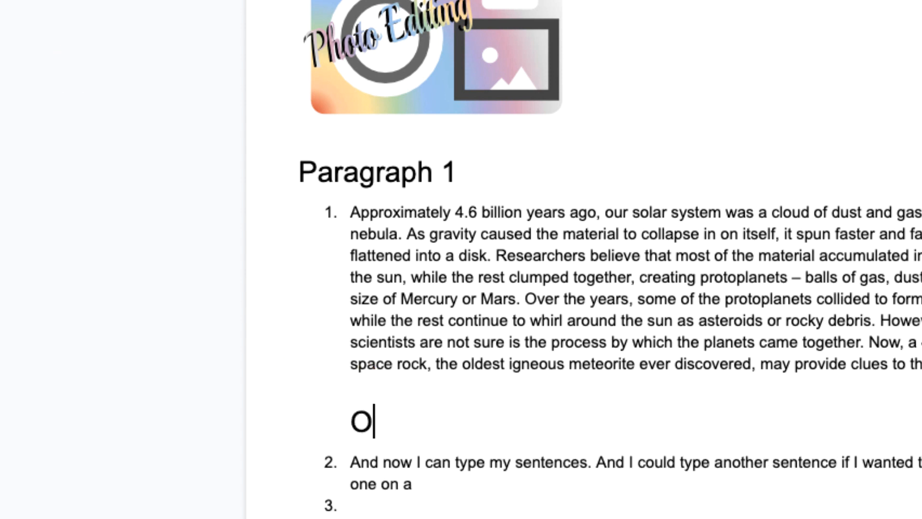
type("a")
key("BackSpace")
key("BackSpace")
key("BackSpace")
type("Parag")
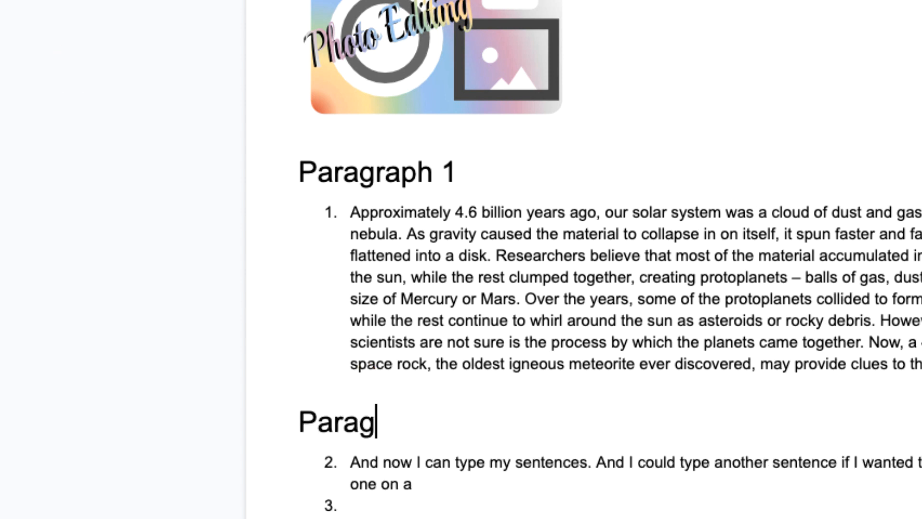
type("raph 2")
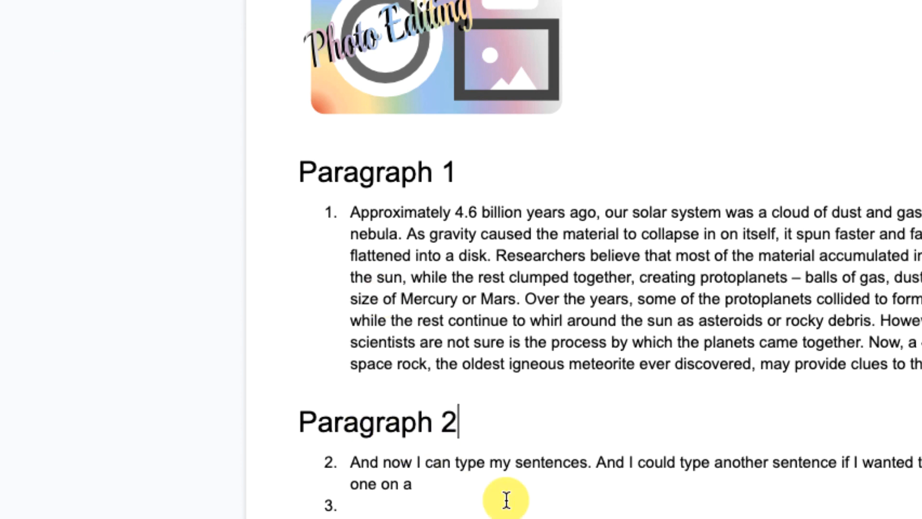
Remove the list numbers from the blank lines between the paragraphs below the Paragraph 2 heading
left_click(339, 505)
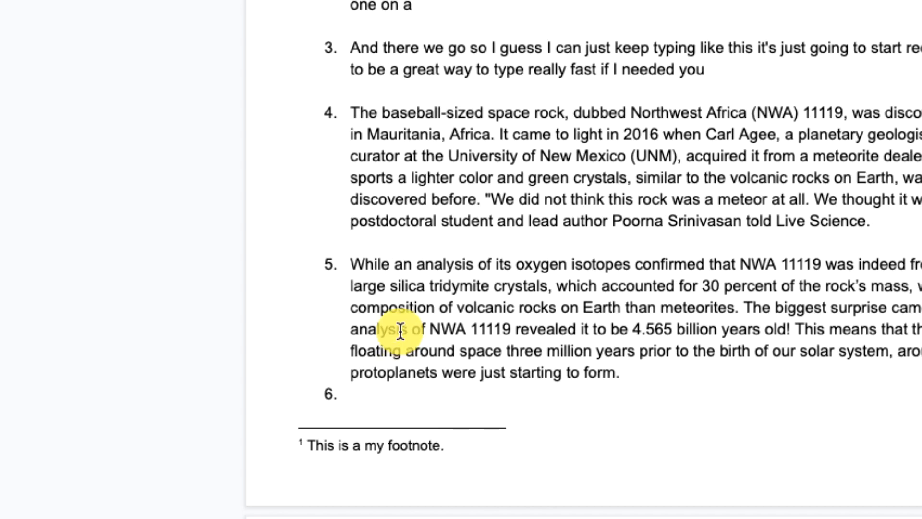
left_click(384, 394)
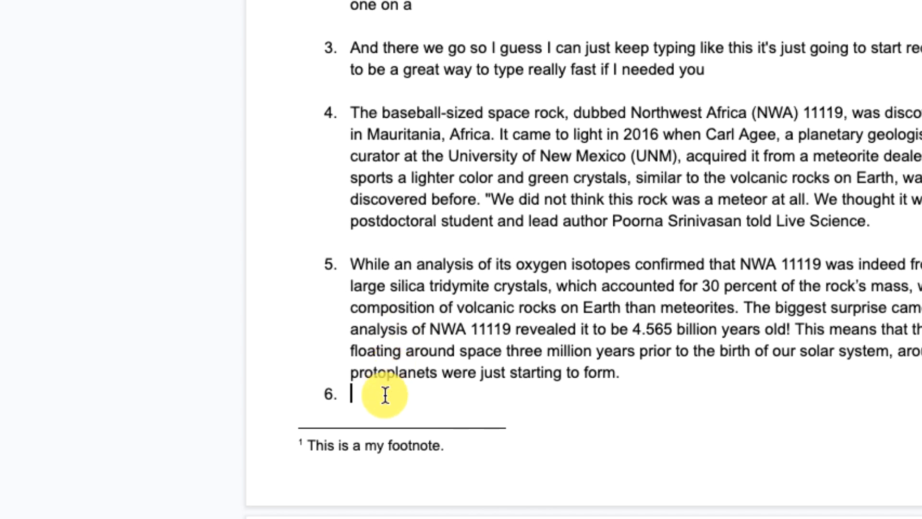
key("BackSpace")
Try to insert a table of contents with blue links at the blank line near the page's end
scroll(341, 172, "up", 5)
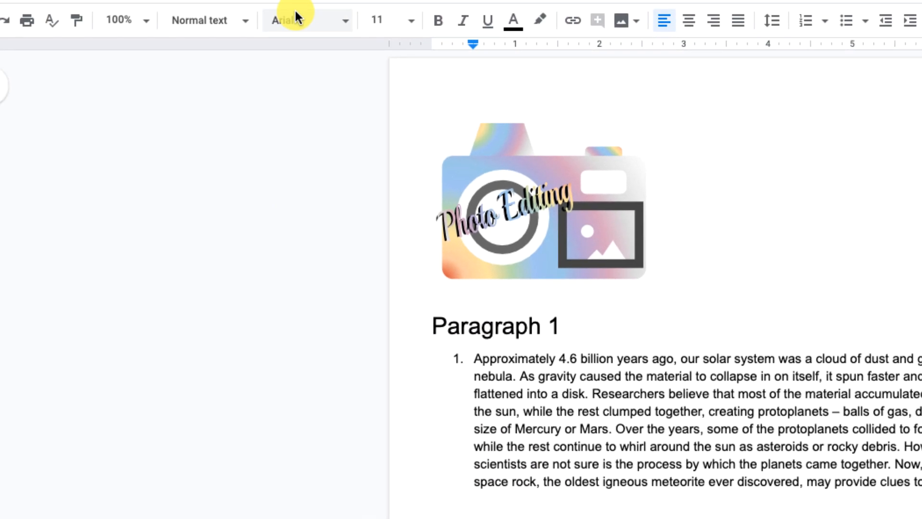
left_click(235, 21)
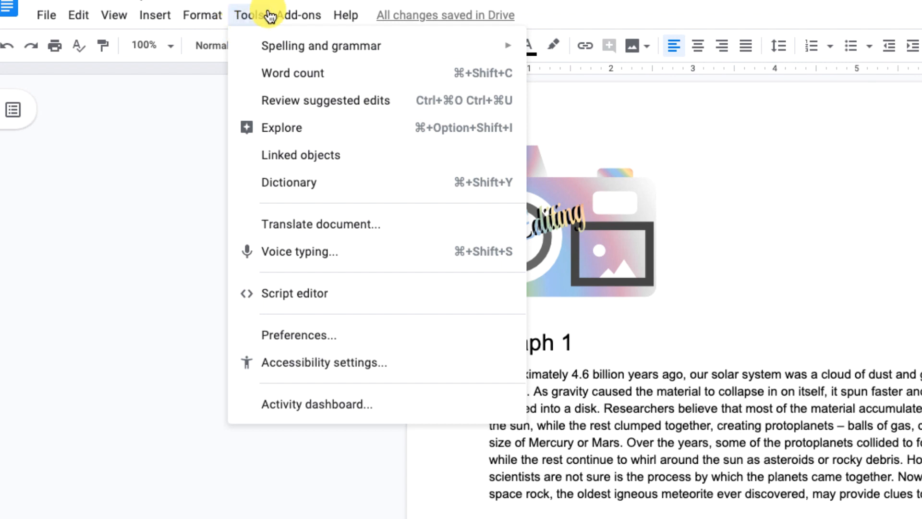
mouse_move(156, 15)
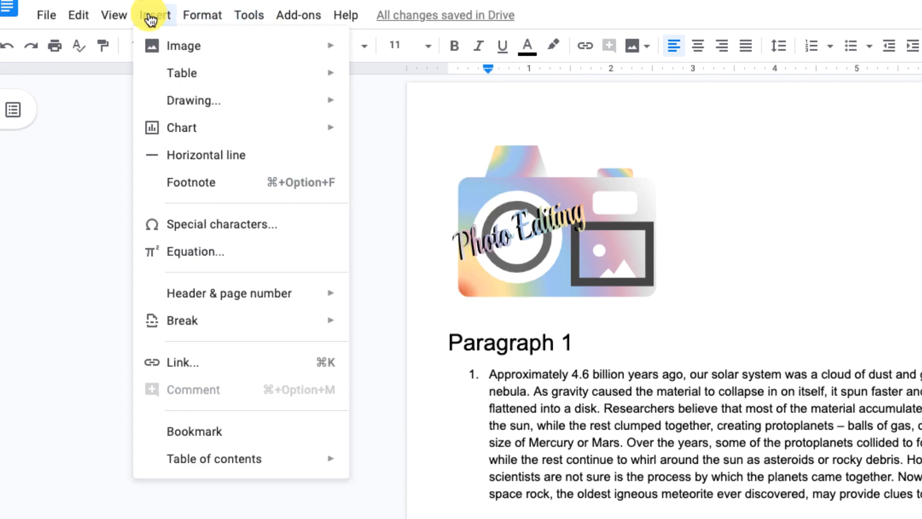
mouse_move(231, 461)
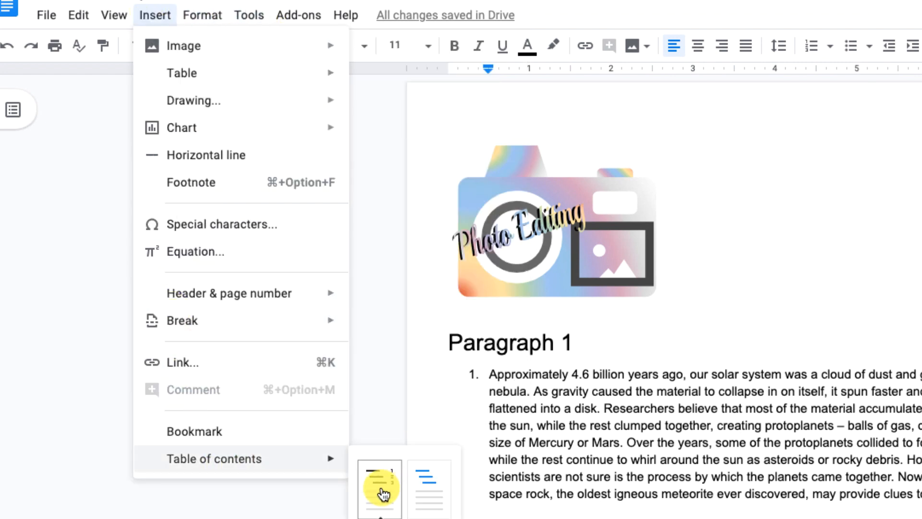
left_click(428, 505)
scroll(426, 502, "up", 8)
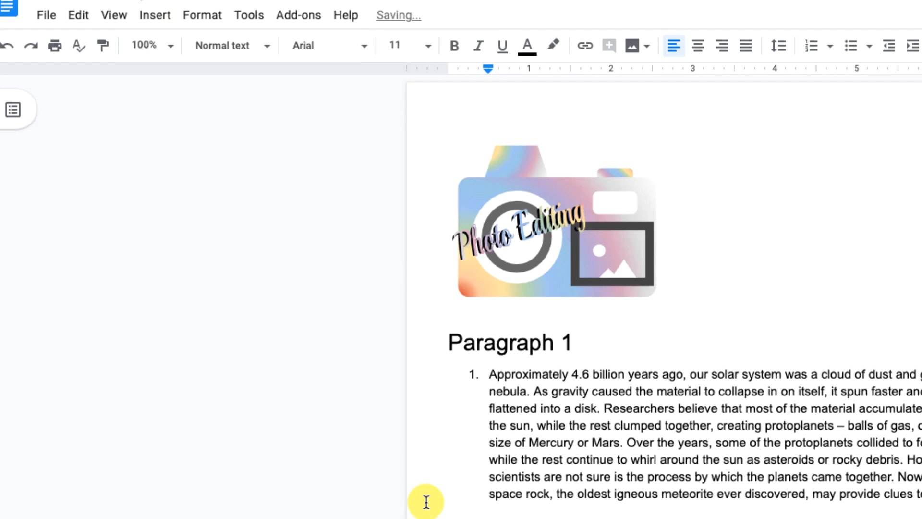
Add a blank line between the Photo Editing drawing and the Paragraph 1 heading, and insert a table of contents with blue links there
left_click(444, 313)
key("Return")
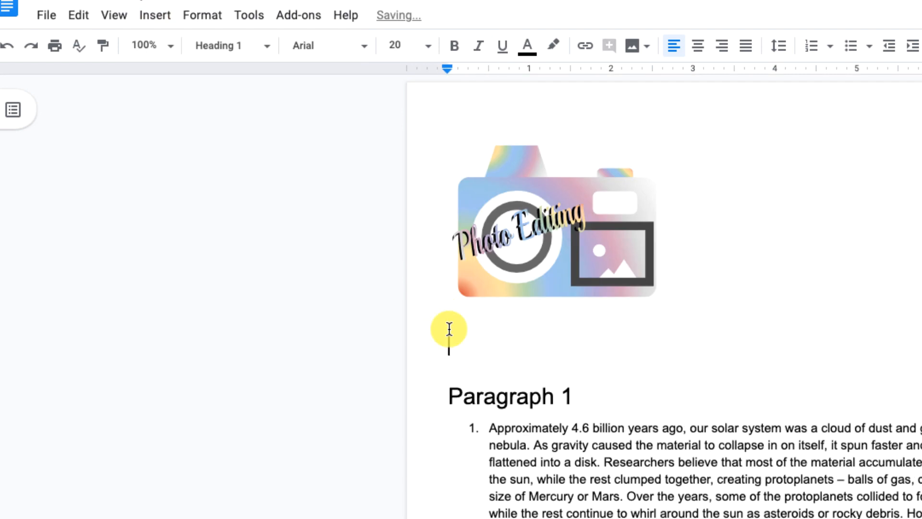
left_click(163, 16)
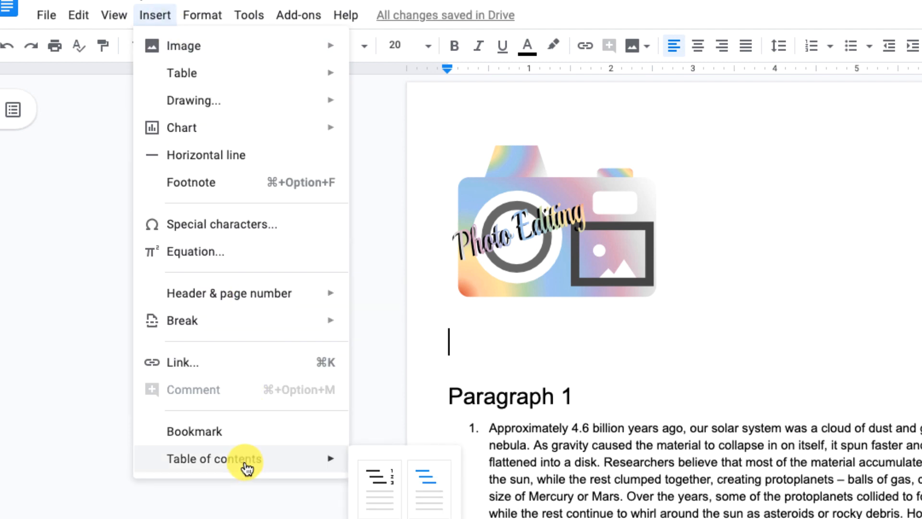
left_click(429, 498)
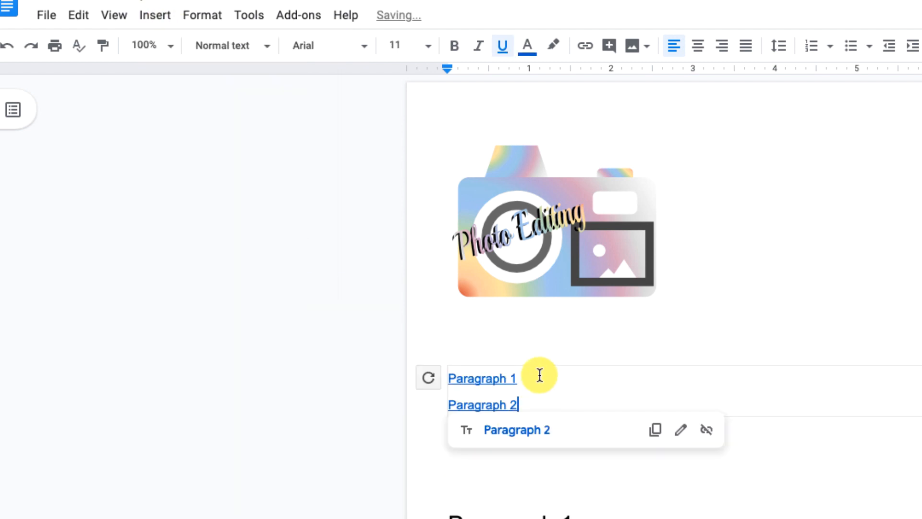
Test the Paragraph 1 and Paragraph 2 links in the table of contents
left_click(500, 378)
left_click(526, 408)
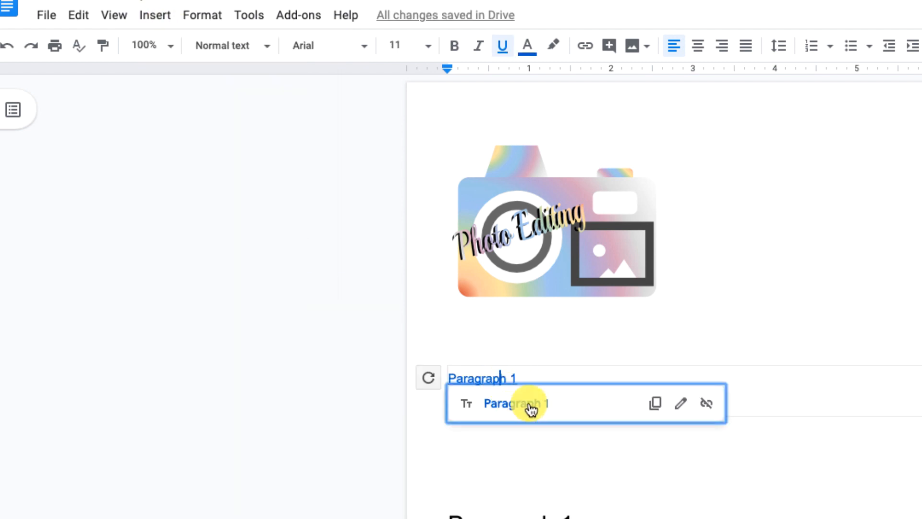
left_click(485, 405)
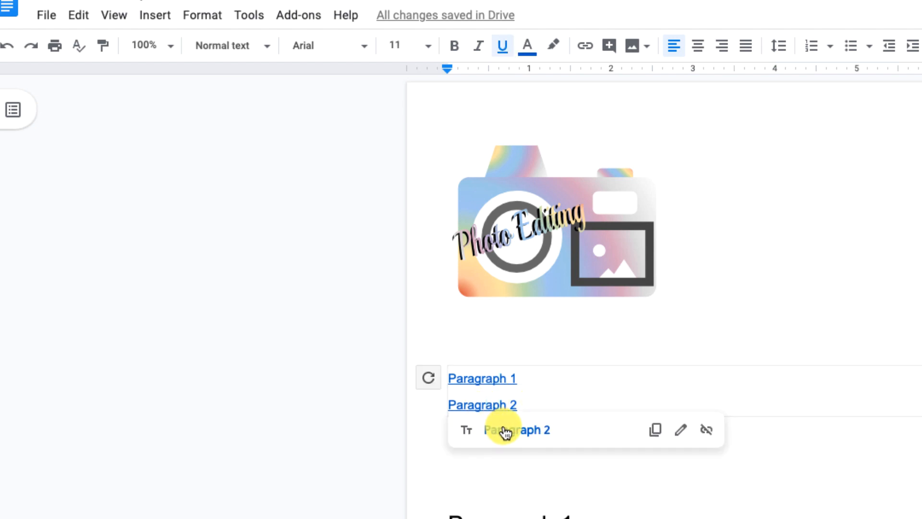
left_click(502, 430)
scroll(522, 443, "down", 7)
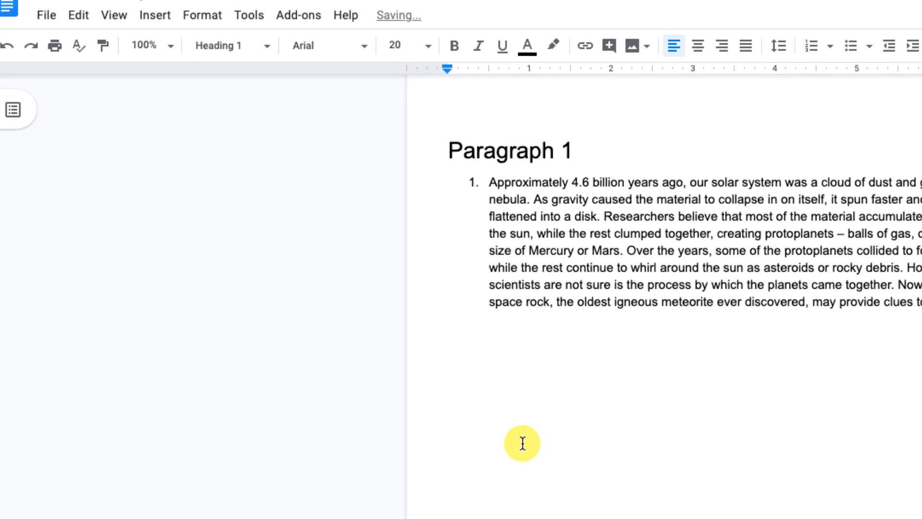
scroll(542, 358, "up", 7)
left_click(487, 404)
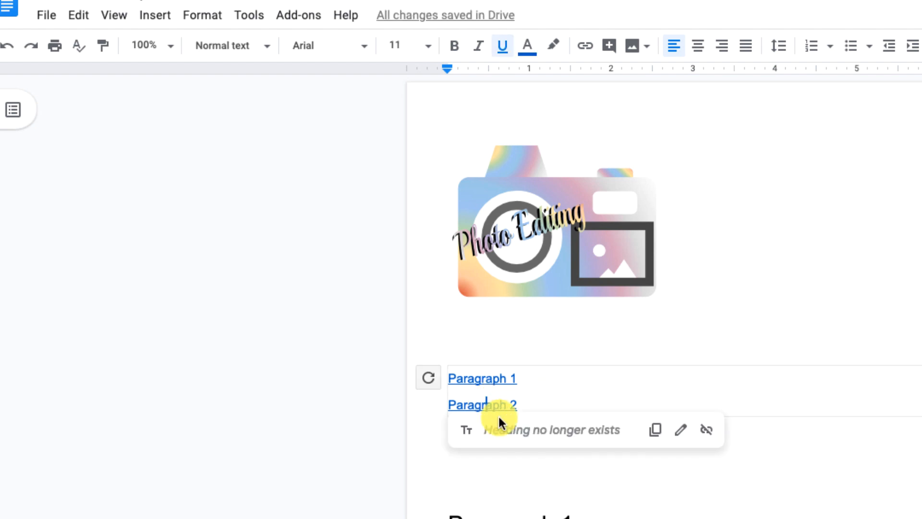
Undo the last changes to bring back the Paragraph 2 heading, and follow its link in the table of contents
key("super+z")
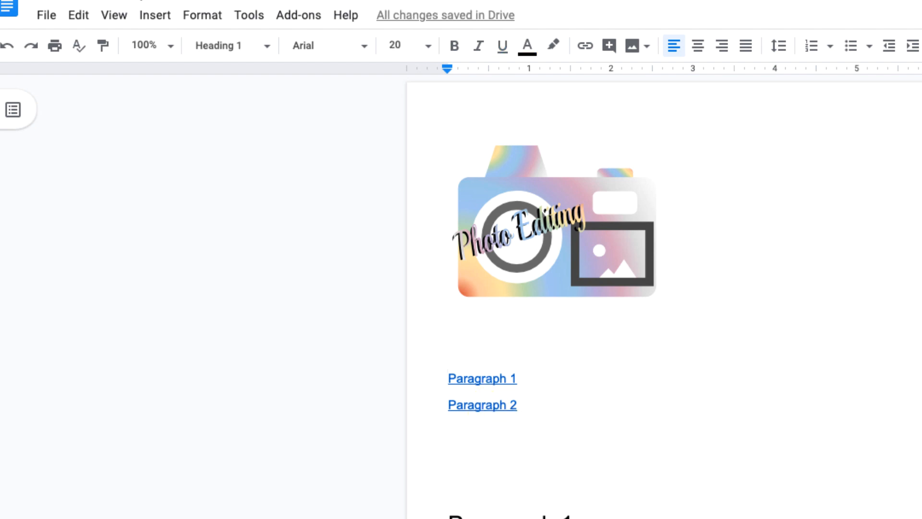
key("super+z")
scroll(699, 441, "up", 7)
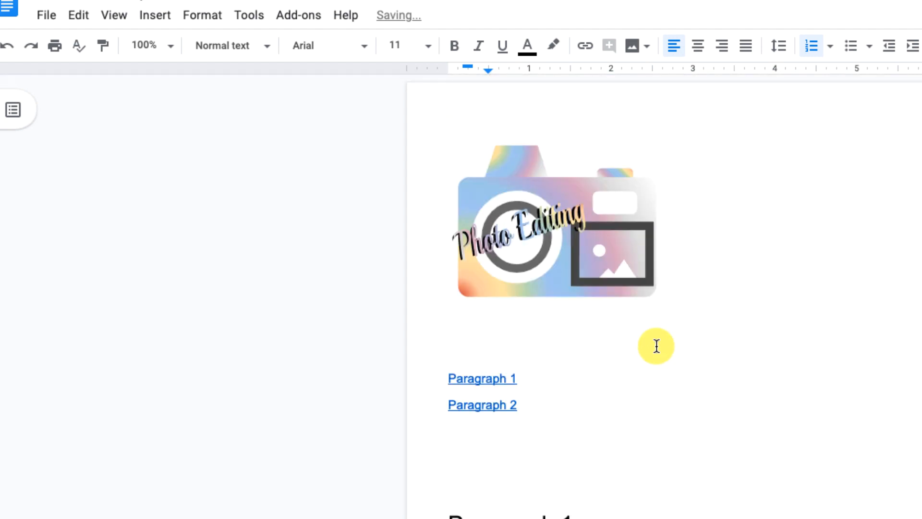
left_click(497, 403)
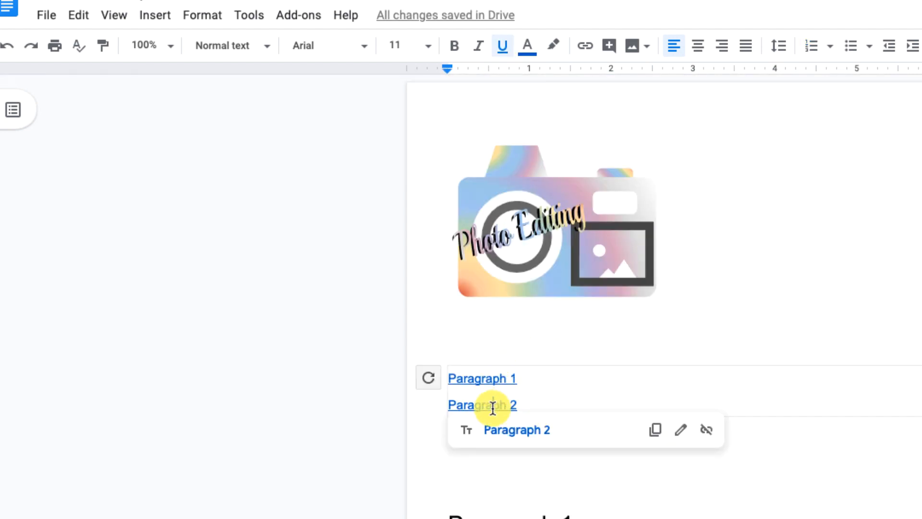
left_click(509, 428)
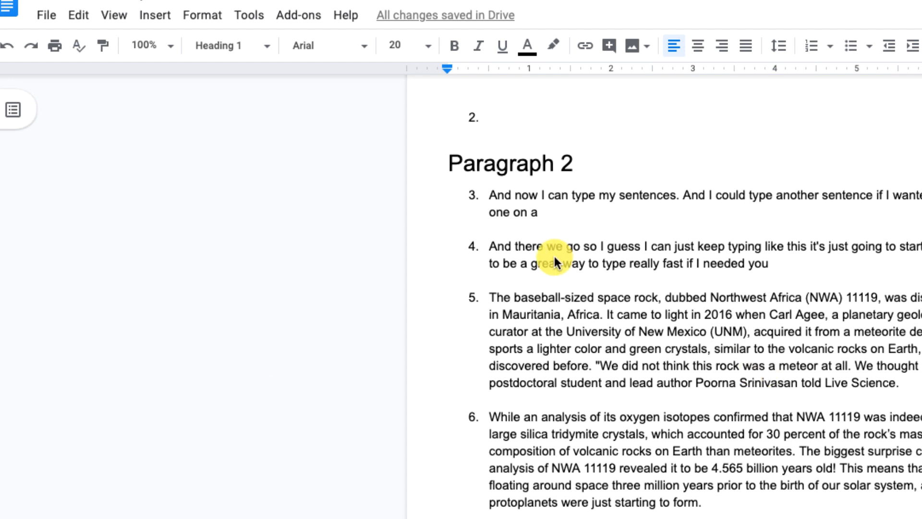
Remove the list number and indentation from the paragraph beginning "The baseball-sized space rock"
left_click(490, 297)
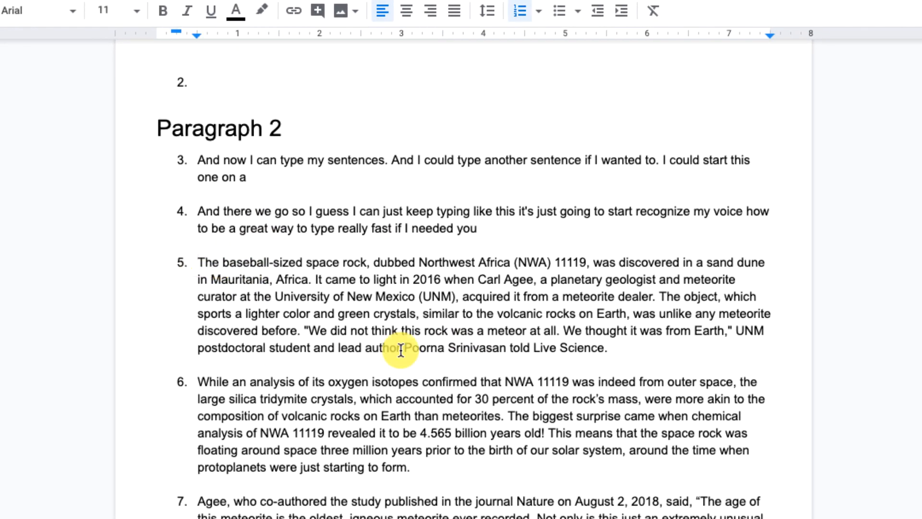
key("BackSpace")
key("BackSpace")
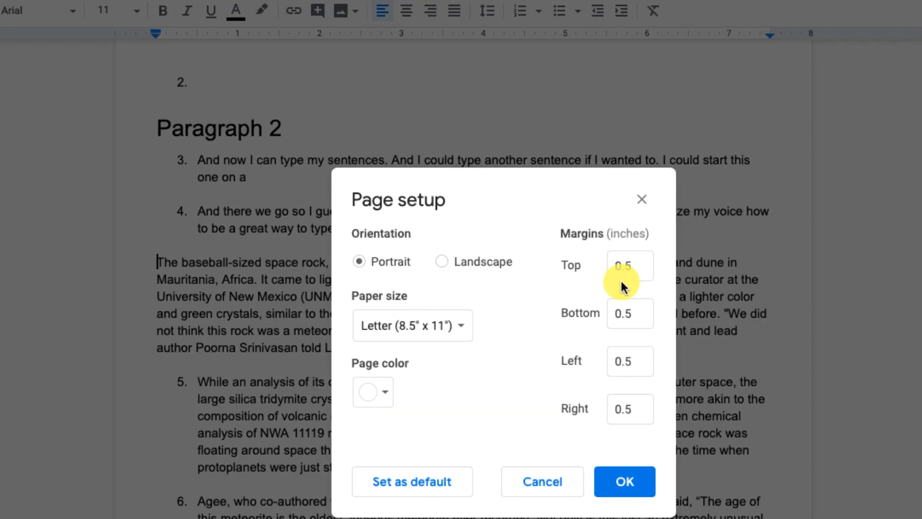
Set the document's top, bottom, left and right page margins to 1 inch
double_click(634, 267)
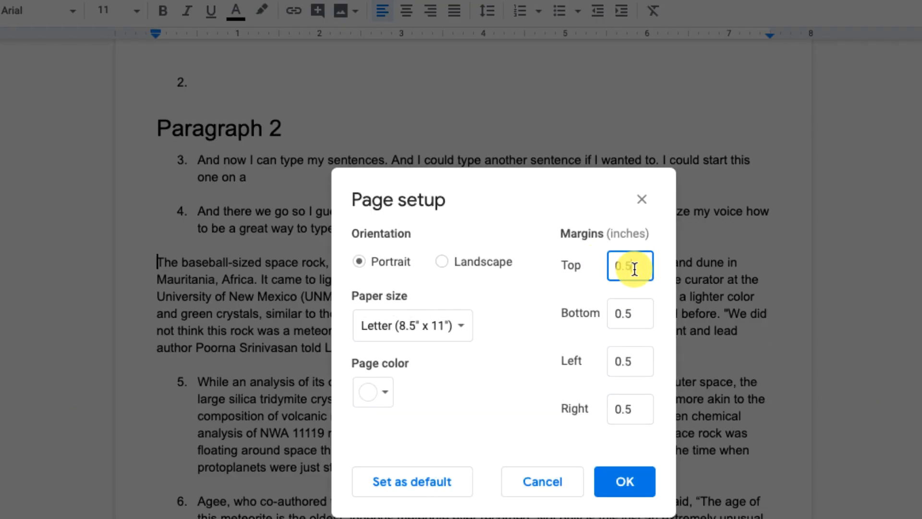
type("1")
key("Tab")
type("1")
key("Tab")
type("1")
key("Tab")
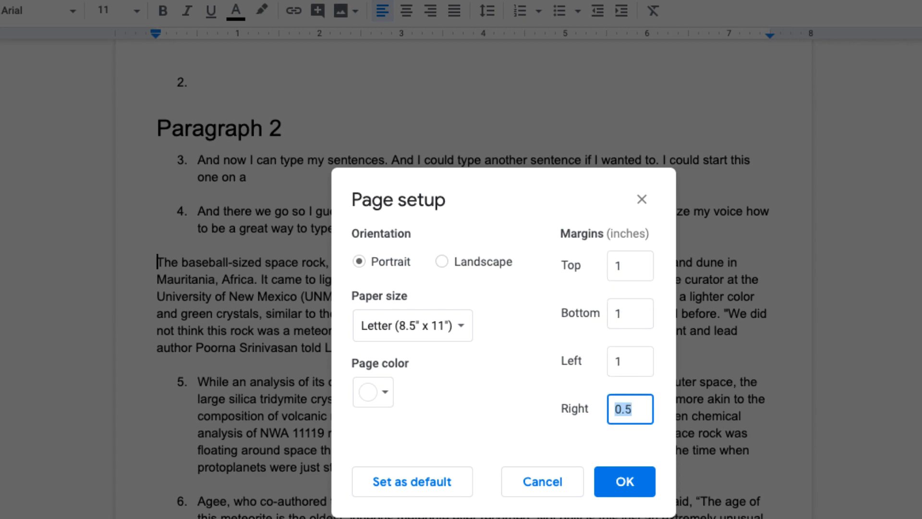
type("1")
key("Return")
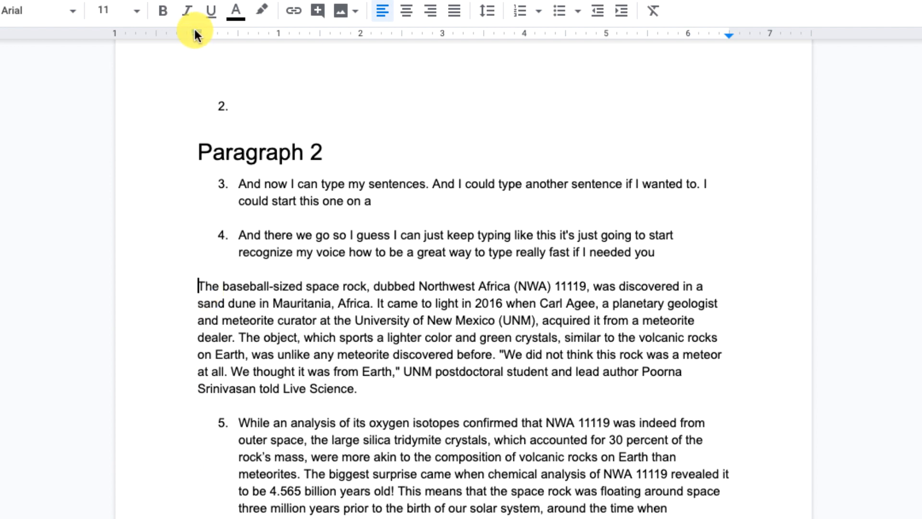
Try a 0.5-inch first-line indent on the paragraph beginning "The baseball-sized space rock", and remove it again
key("Tab")
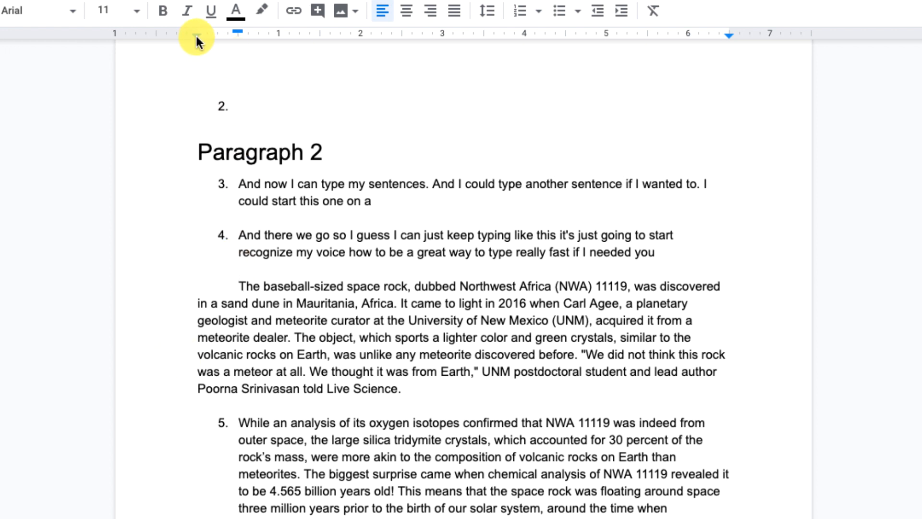
key("BackSpace")
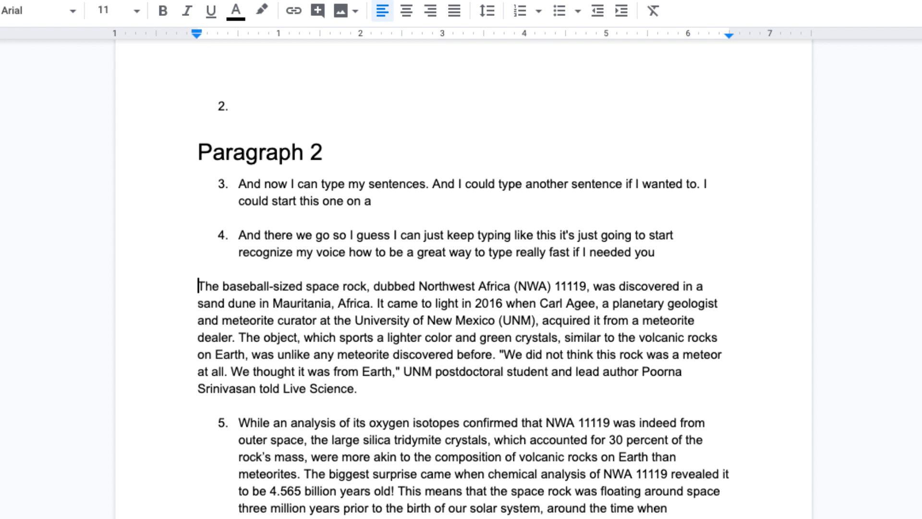
Give the paragraph beginning "The baseball-sized space rock" a hanging indent of 0.5 inch, keeping its first line at the margin
left_click_drag(196, 36, 236, 39)
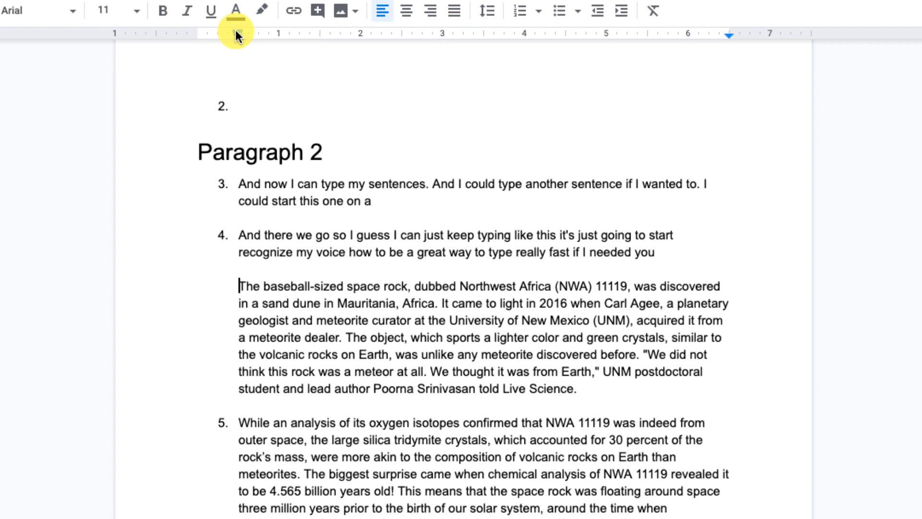
left_click_drag(235, 30, 194, 31)
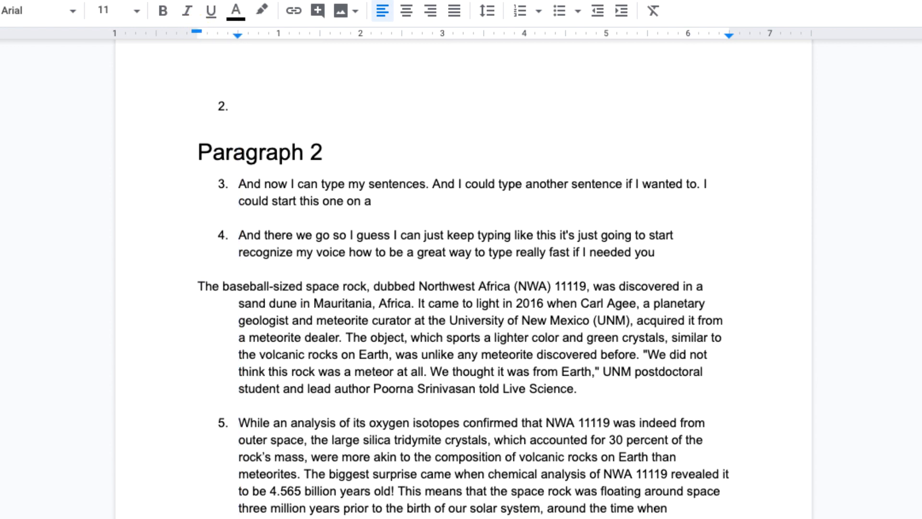